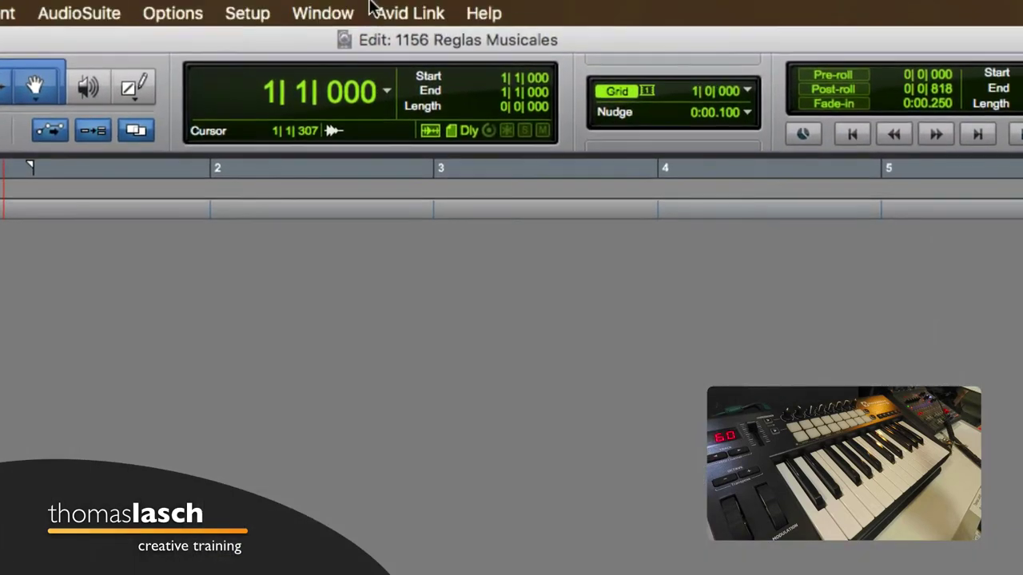
Switch the main counter's time format to Min:Secs and back to Bars|Beats.
click(387, 93)
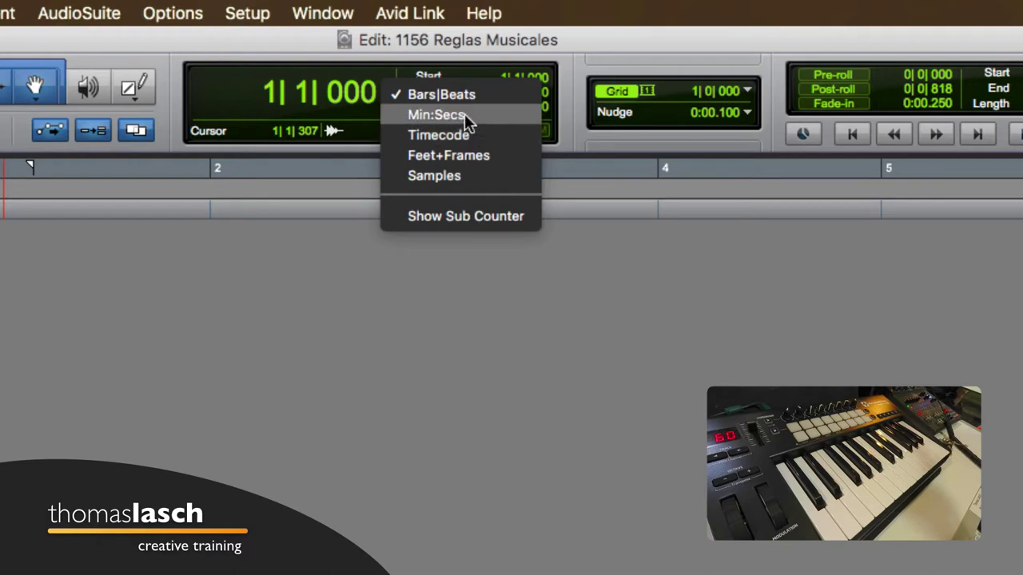
click(465, 114)
click(404, 118)
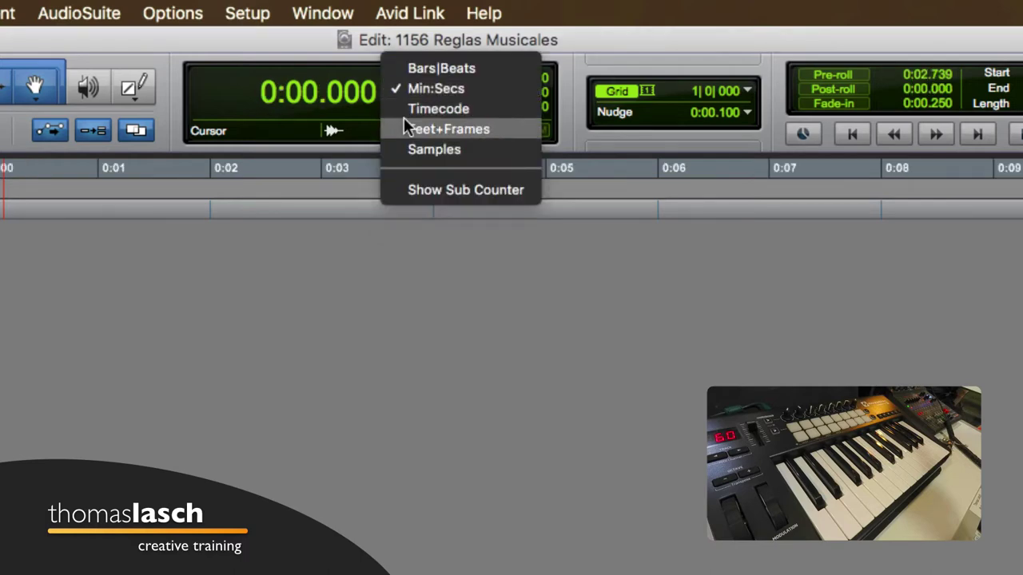
click(421, 72)
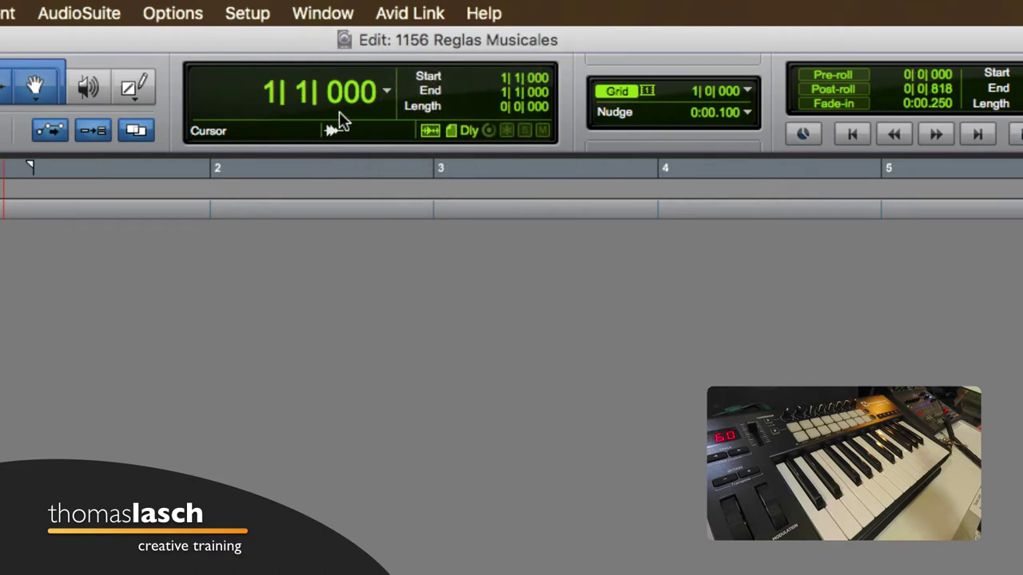
Examine the bar, beat and tick fields of the main counter by selecting each one in turn.
click(270, 100)
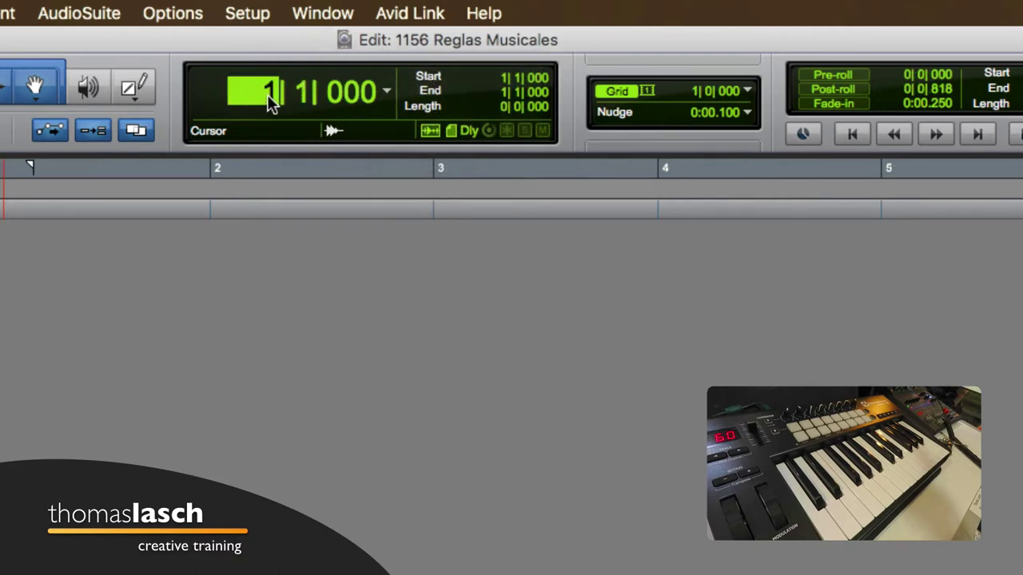
click(302, 90)
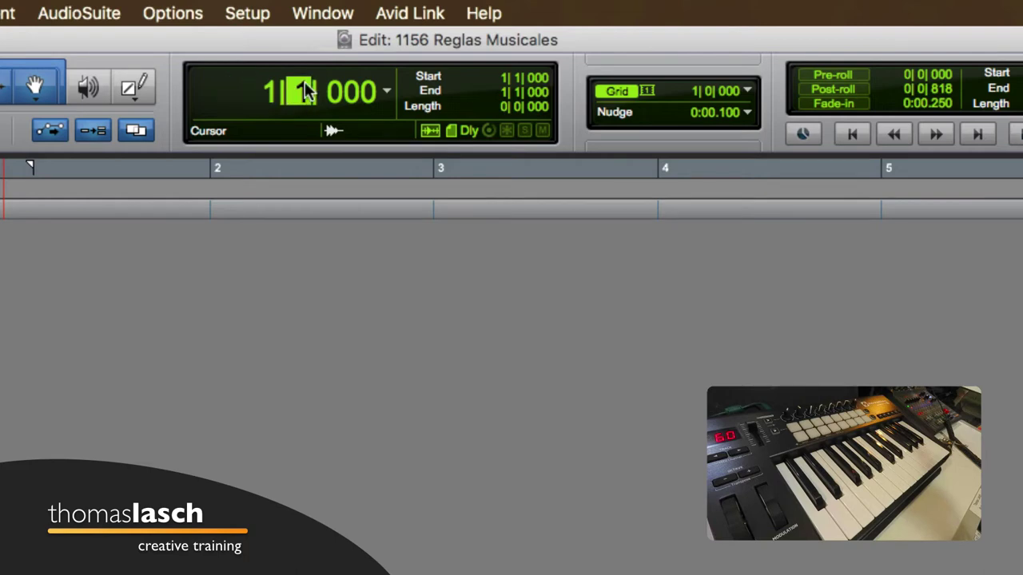
click(344, 91)
click(302, 90)
click(348, 92)
click(303, 96)
click(338, 97)
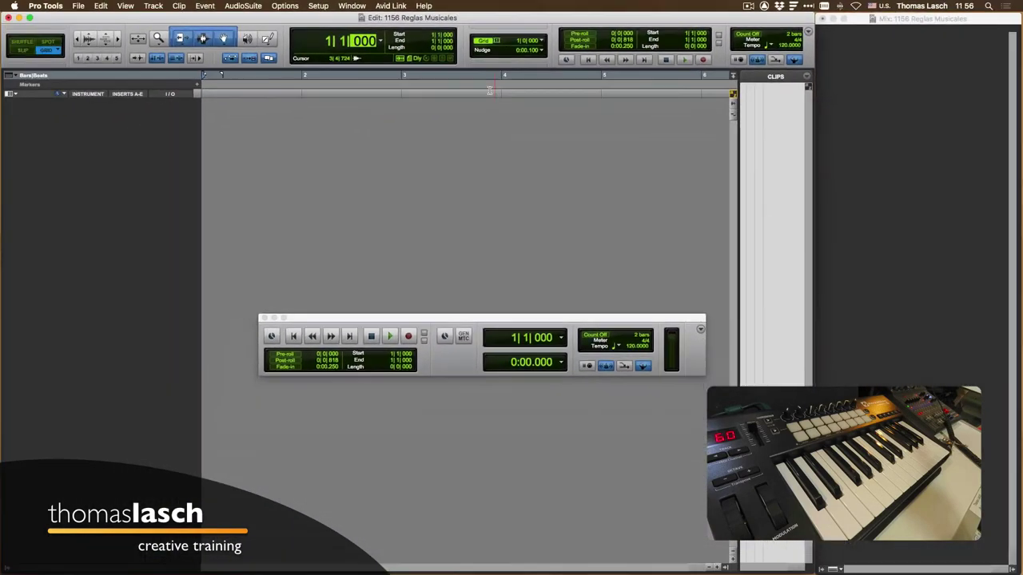
Create one new MIDI track with a Ticks timebase and increase its track height.
click(154, 7)
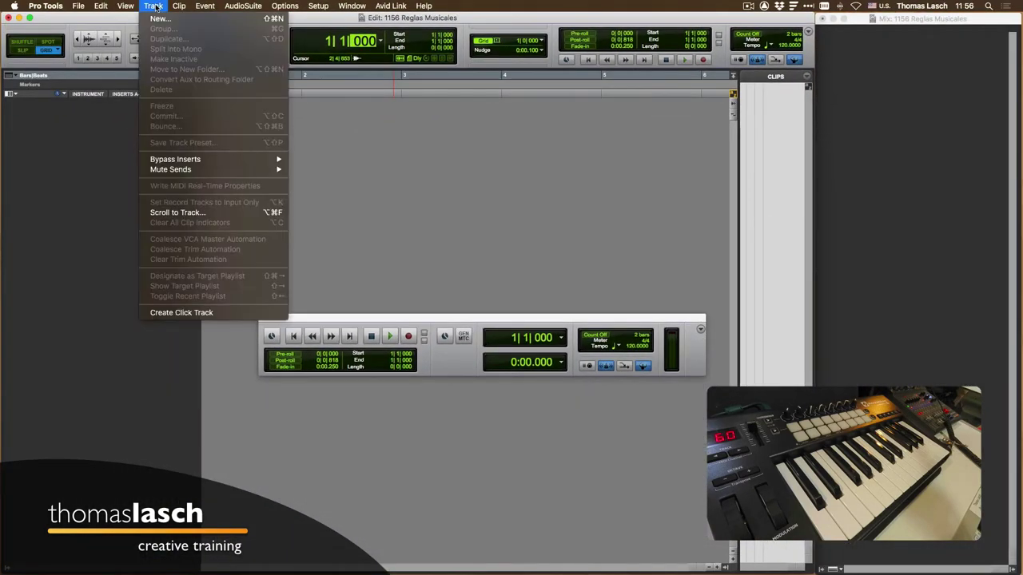
click(159, 18)
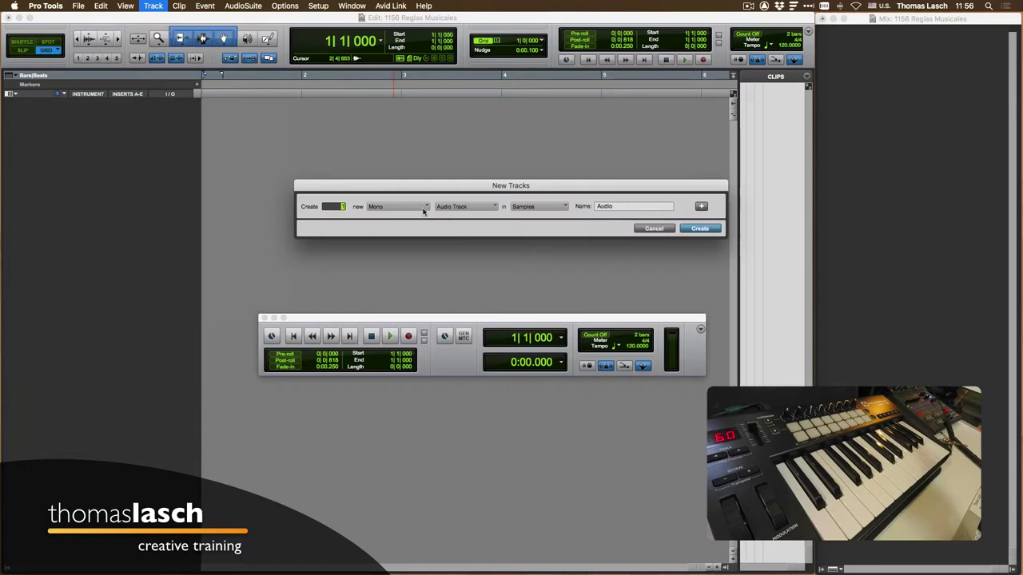
click(450, 208)
click(459, 242)
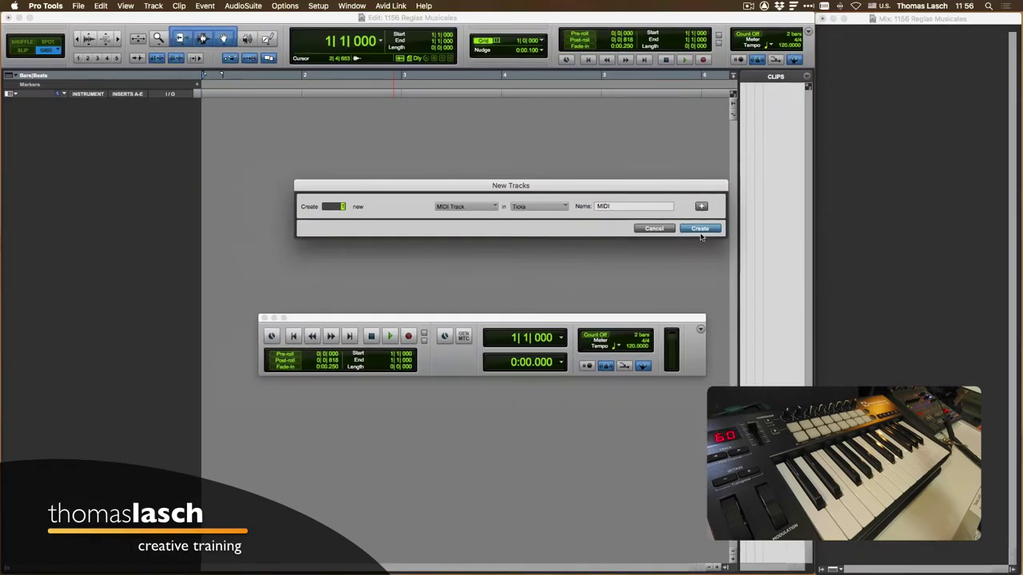
click(700, 229)
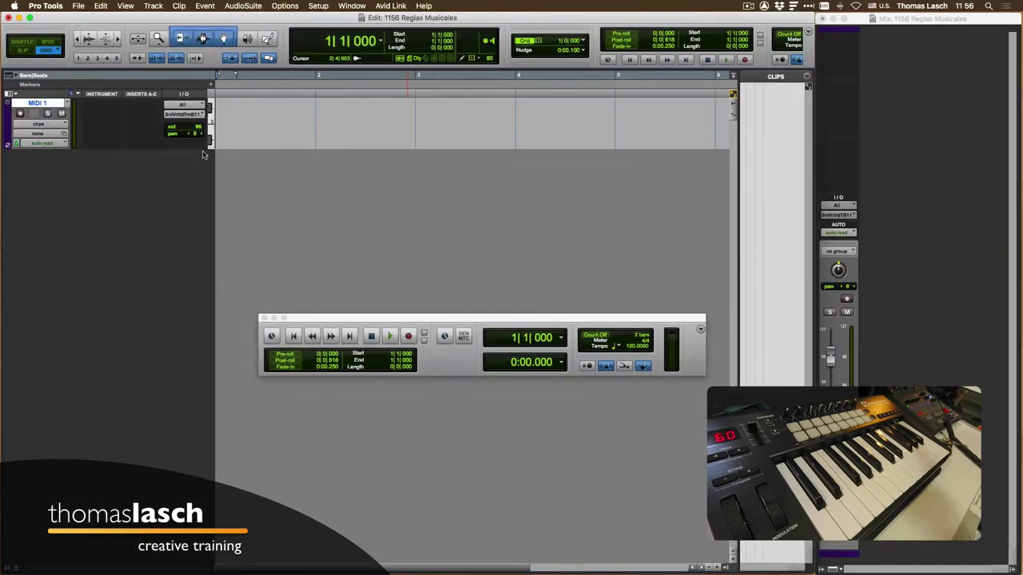
drag(198, 147, 194, 271)
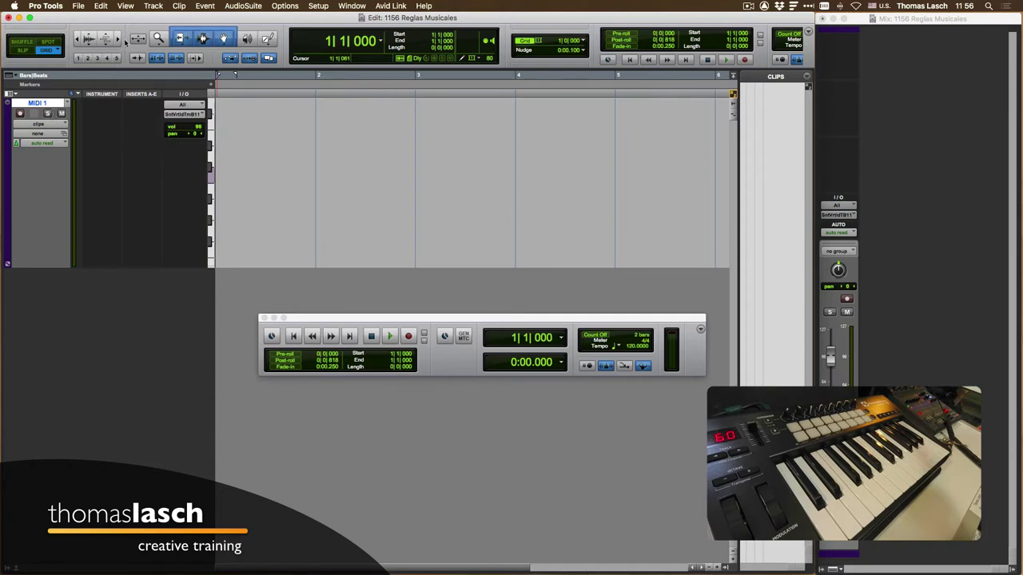
Create one new stereo Aux Input track with a Samples timebase.
click(154, 6)
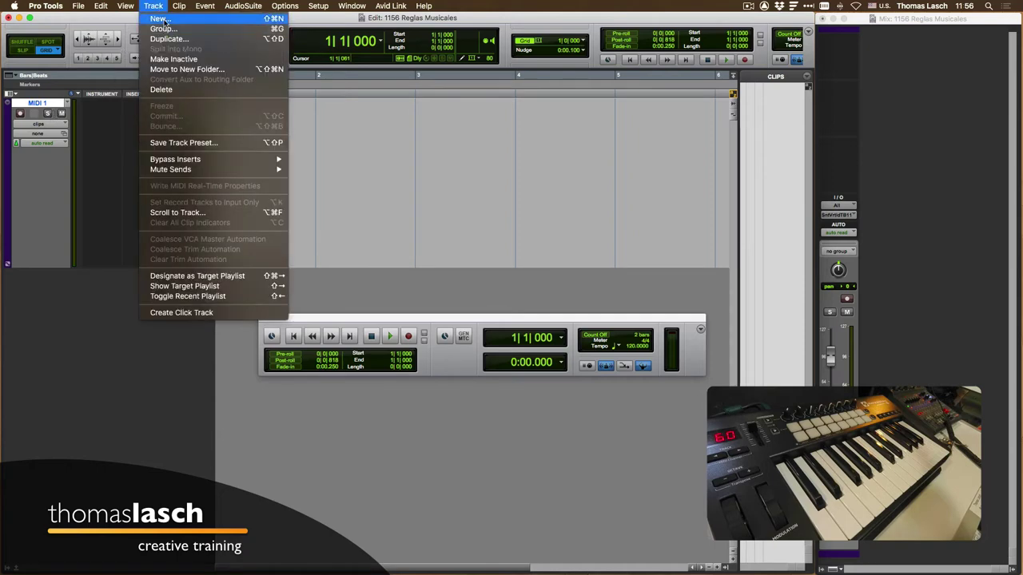
click(162, 19)
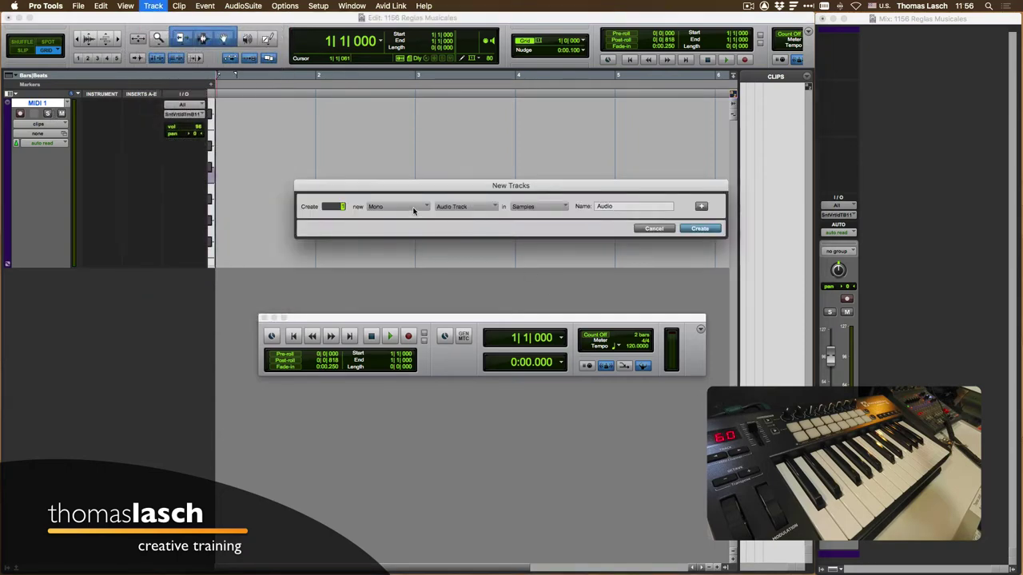
click(456, 207)
click(456, 217)
click(416, 208)
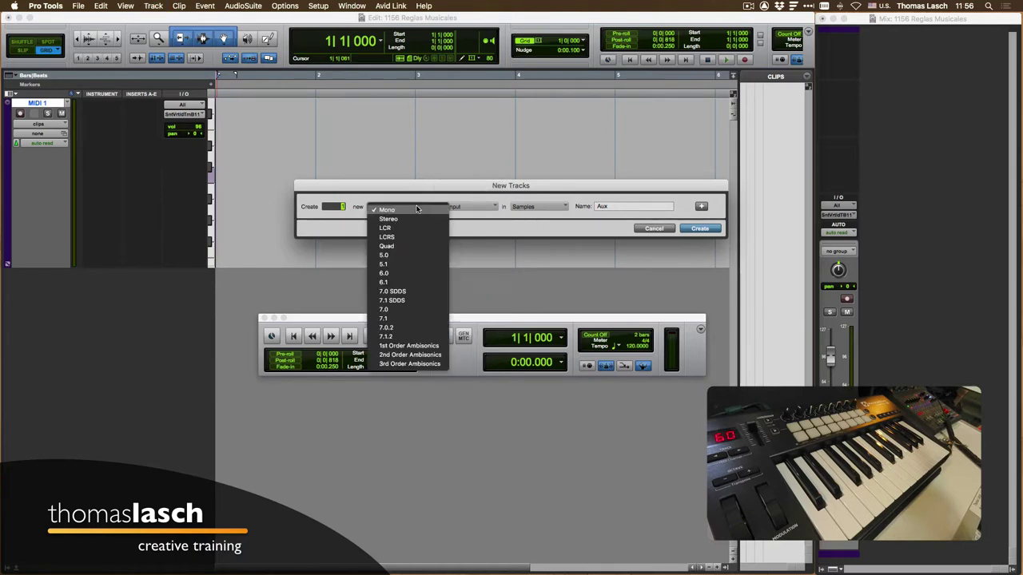
click(389, 218)
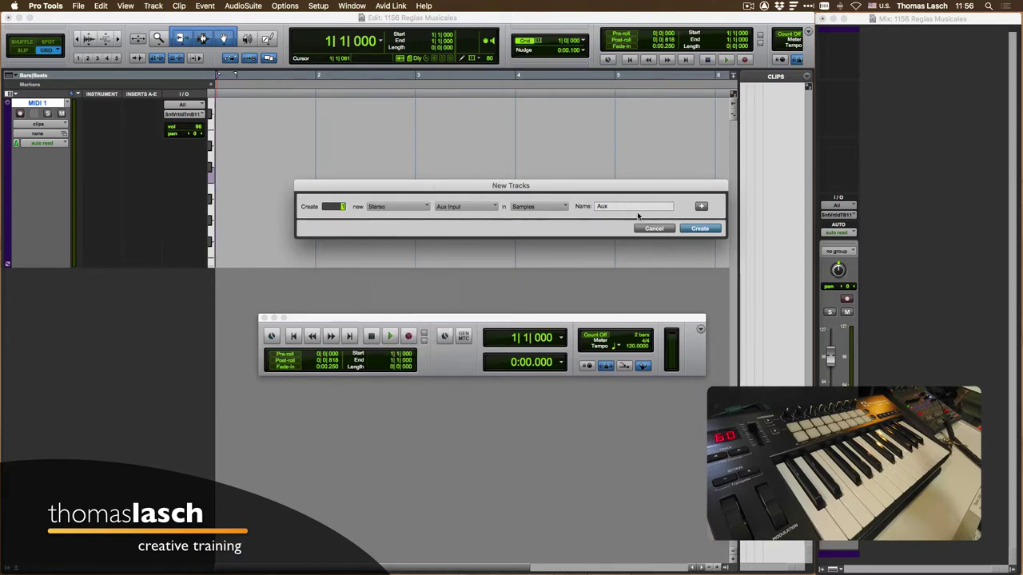
click(699, 228)
Insert the multichannel instrument plug-in DB-33 (stereo) on Aux 1 and play test notes on its on-screen keyboard.
drag(443, 321, 552, 348)
click(143, 277)
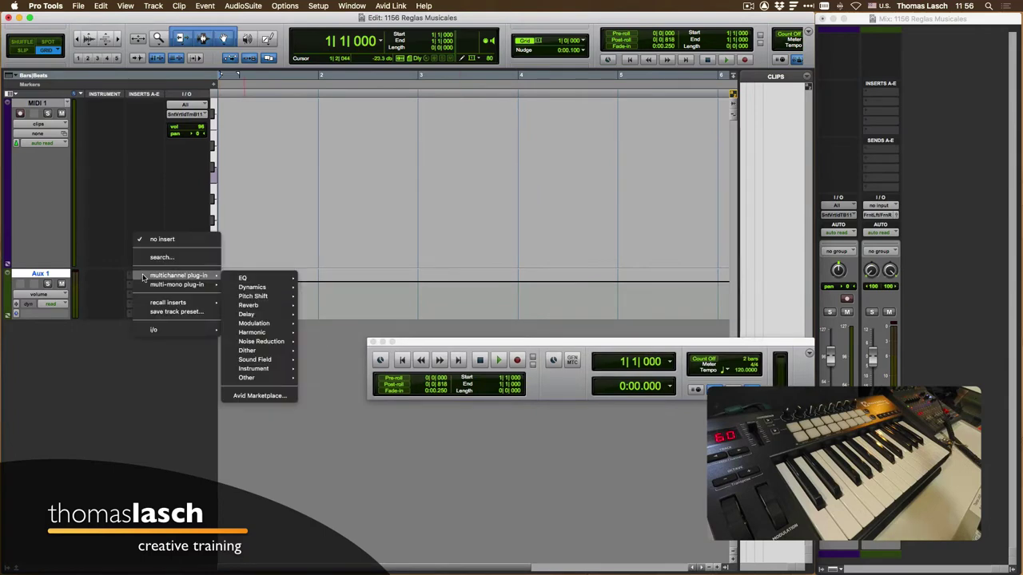
mouse_move(280, 371)
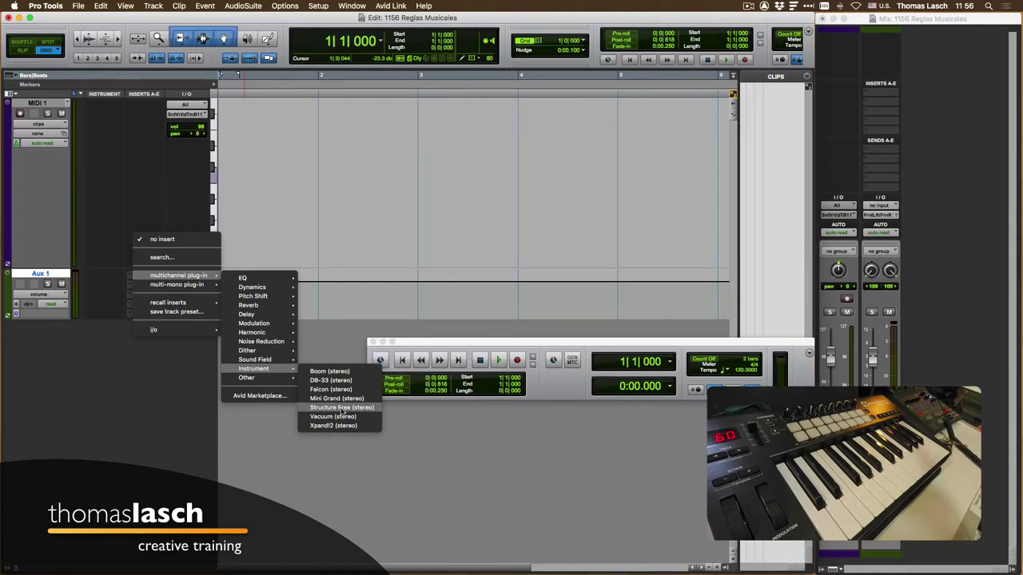
click(340, 380)
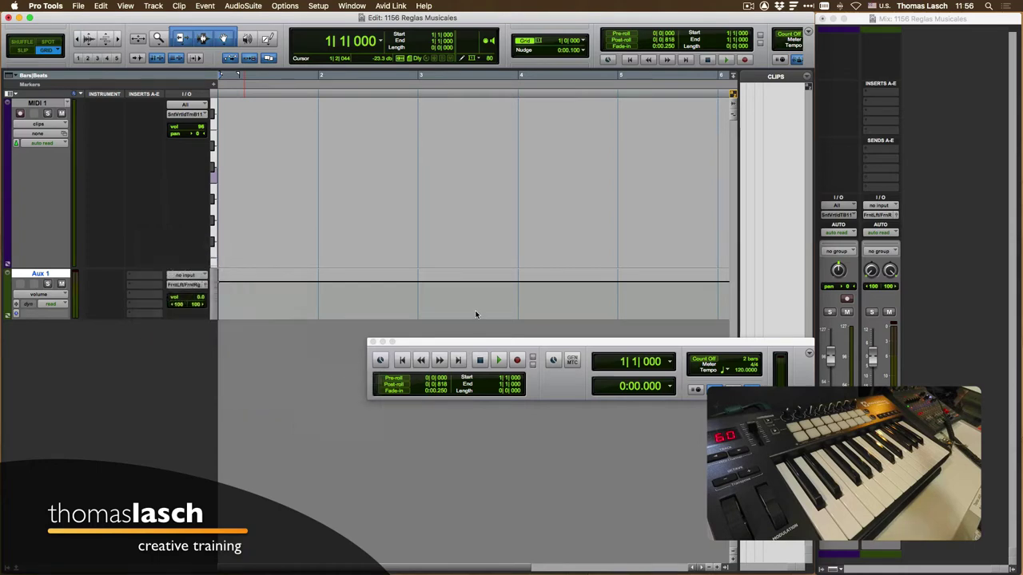
drag(486, 345, 348, 350)
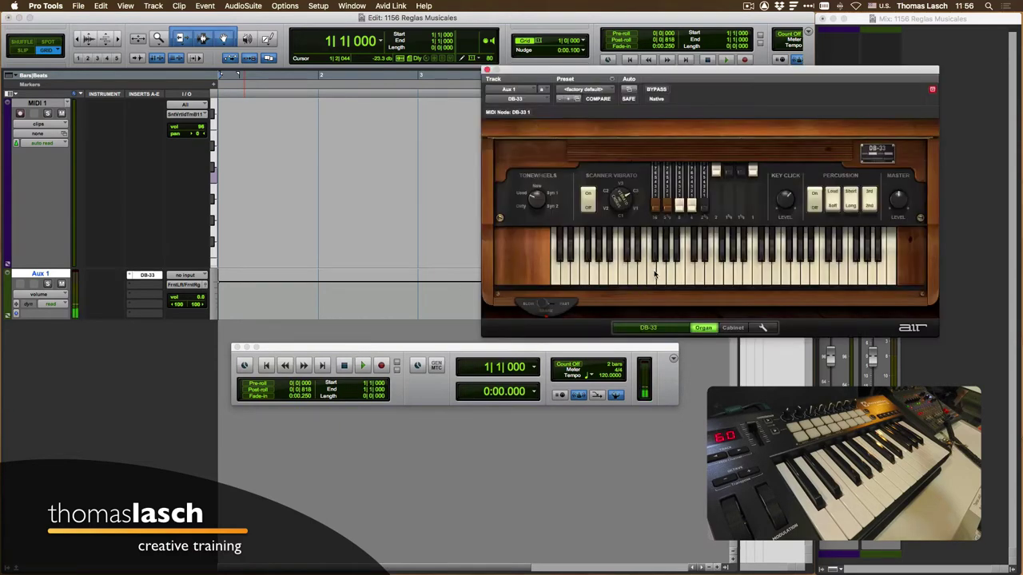
click(711, 275)
click(738, 275)
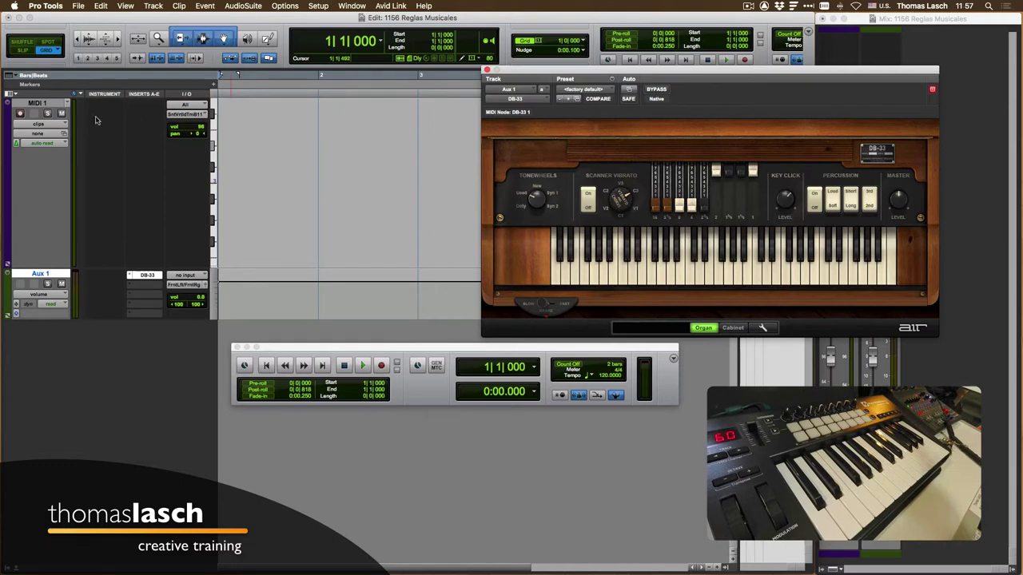
Record-arm the MIDI 1 track and route its MIDI output to Aux 1 - DB-33 1.
click(21, 113)
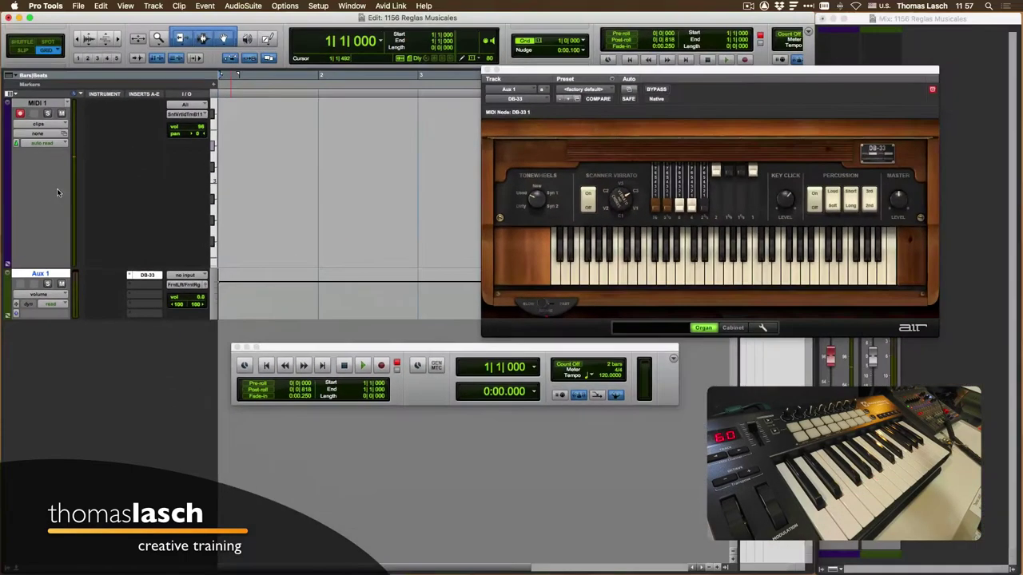
drag(425, 350, 397, 345)
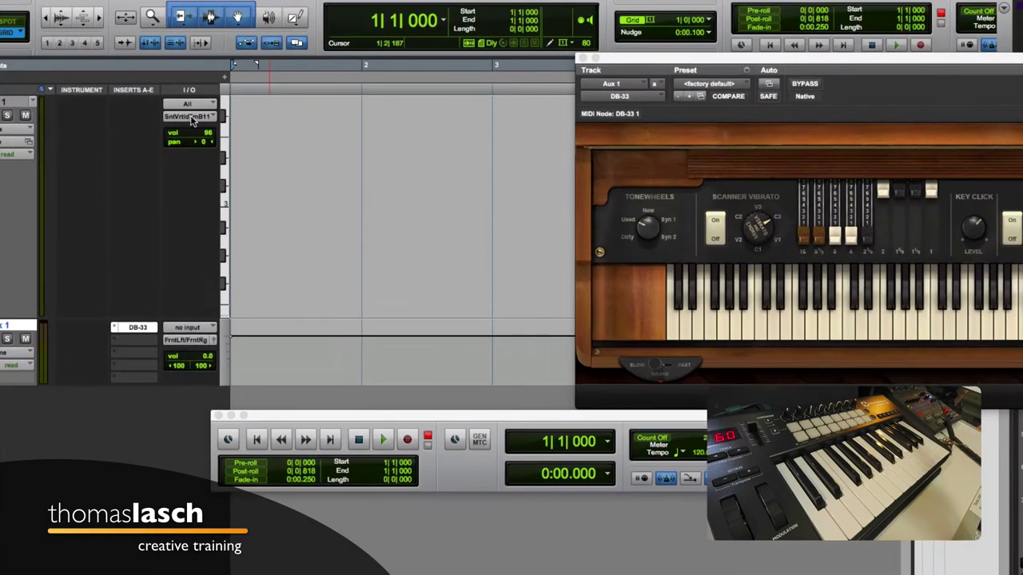
click(185, 114)
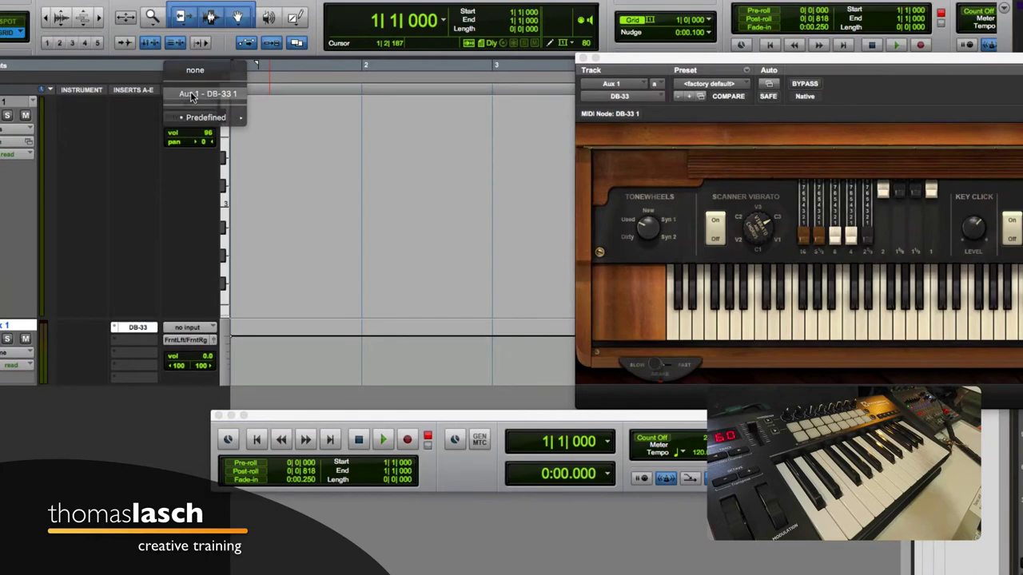
click(191, 95)
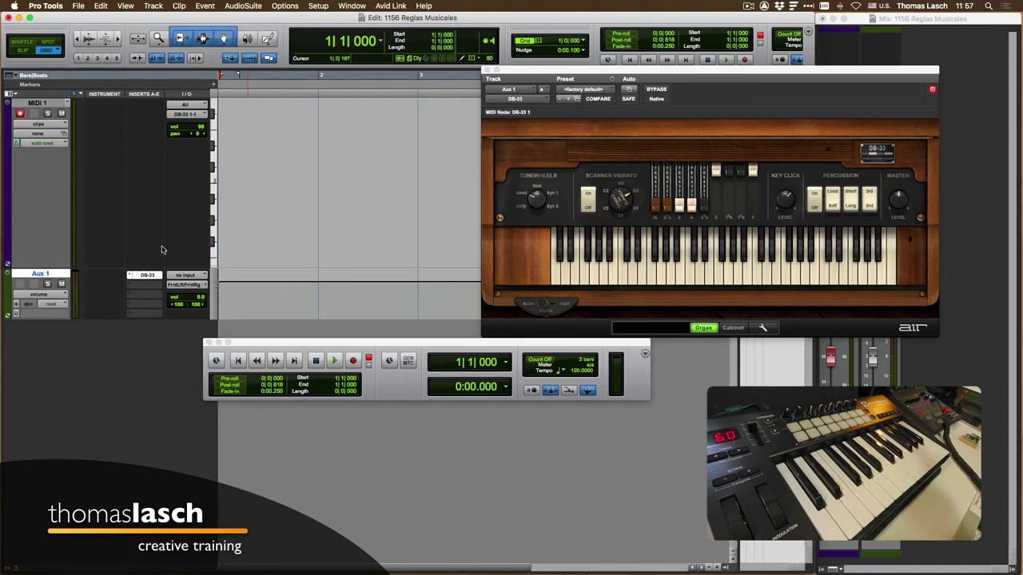
Replace the DB-33 on the Aux 1 insert with the Boom (stereo) instrument.
click(531, 101)
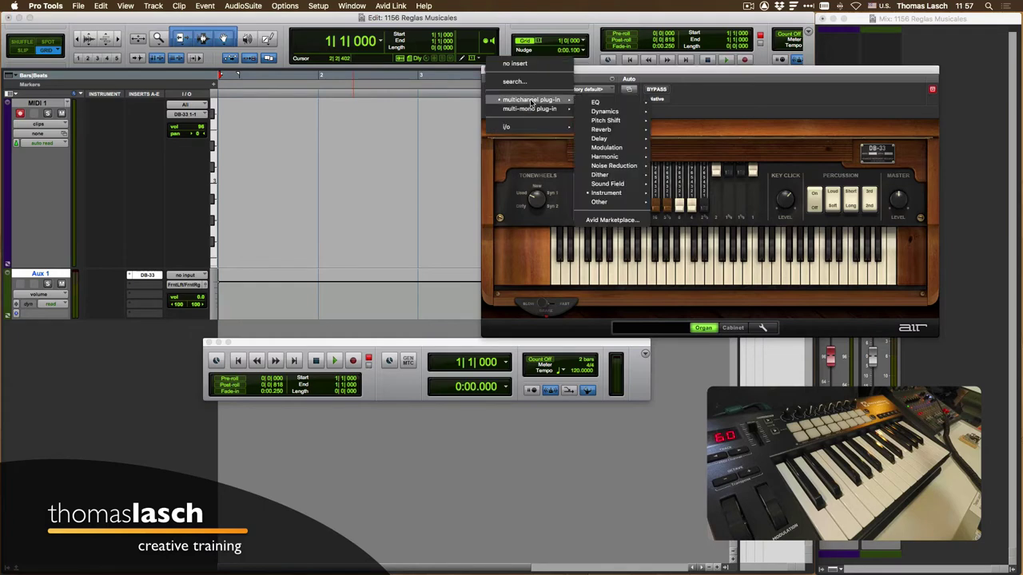
mouse_move(616, 195)
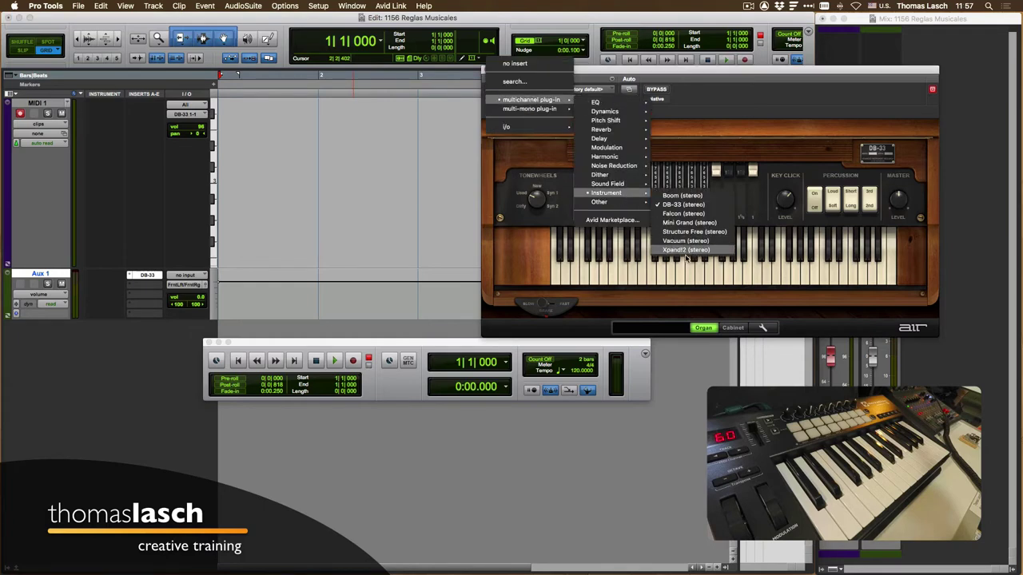
click(683, 199)
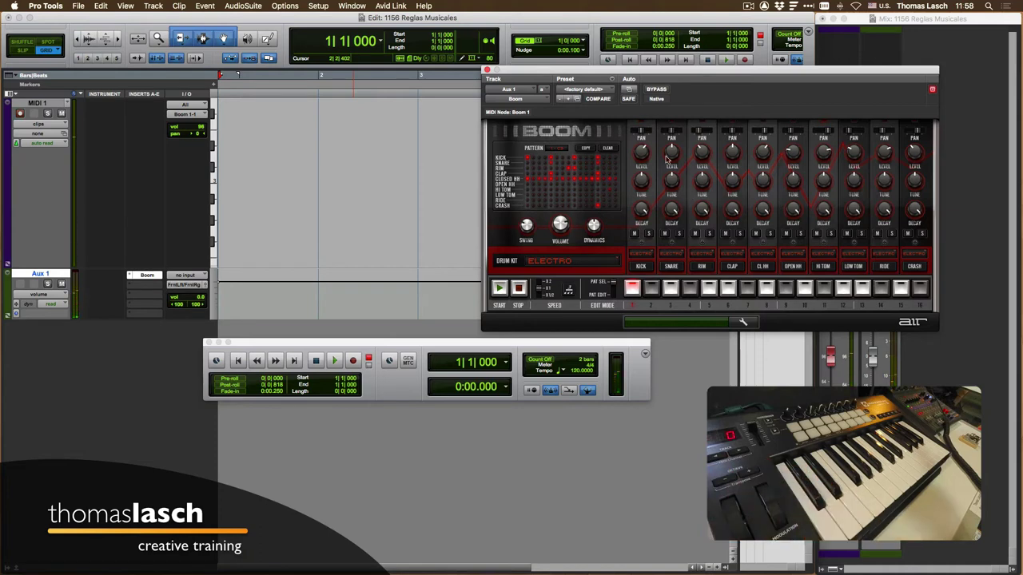
Replace Boom on the Aux 1 insert with the Vacuum (stereo) instrument.
click(535, 99)
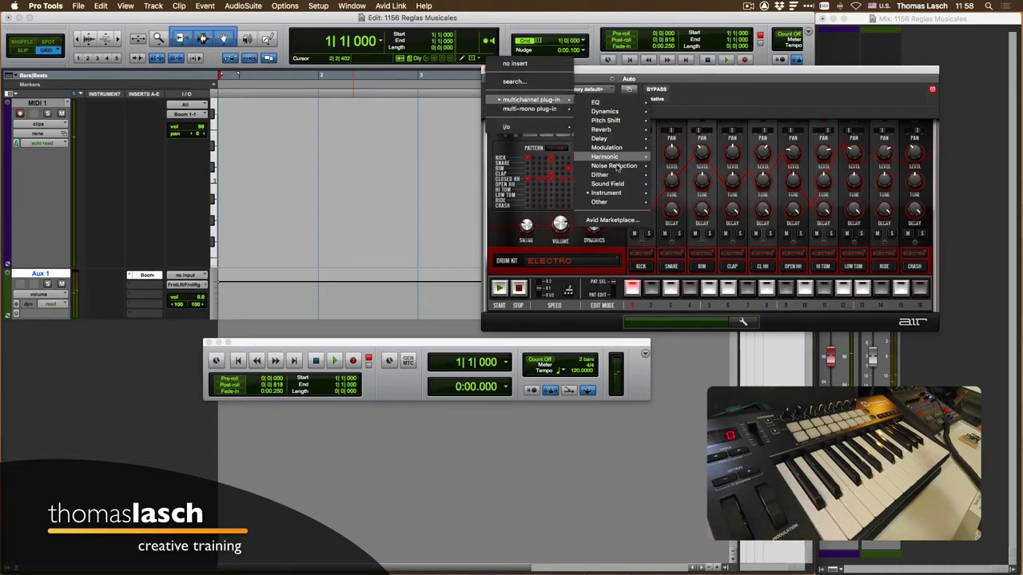
mouse_move(618, 198)
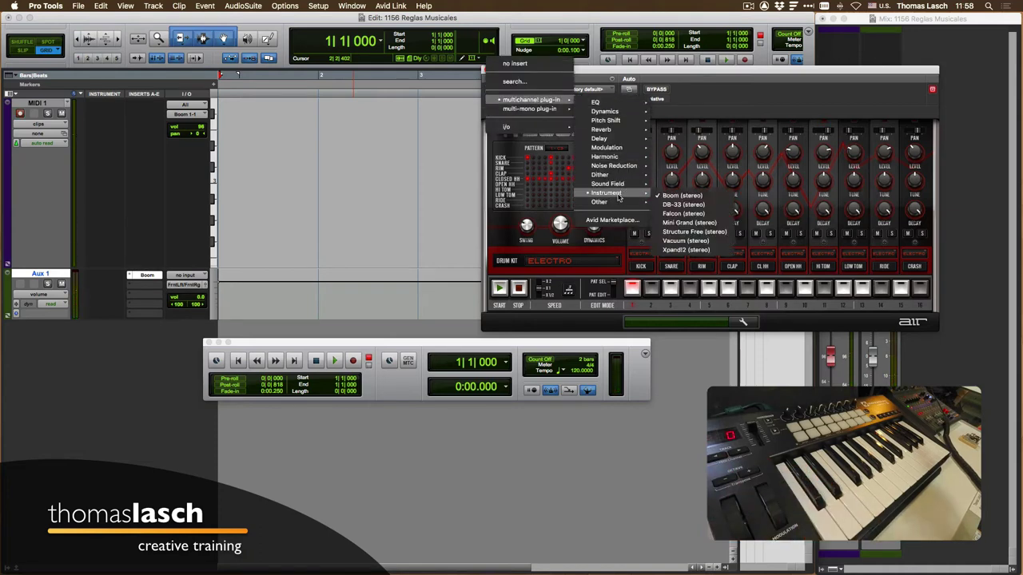
click(682, 240)
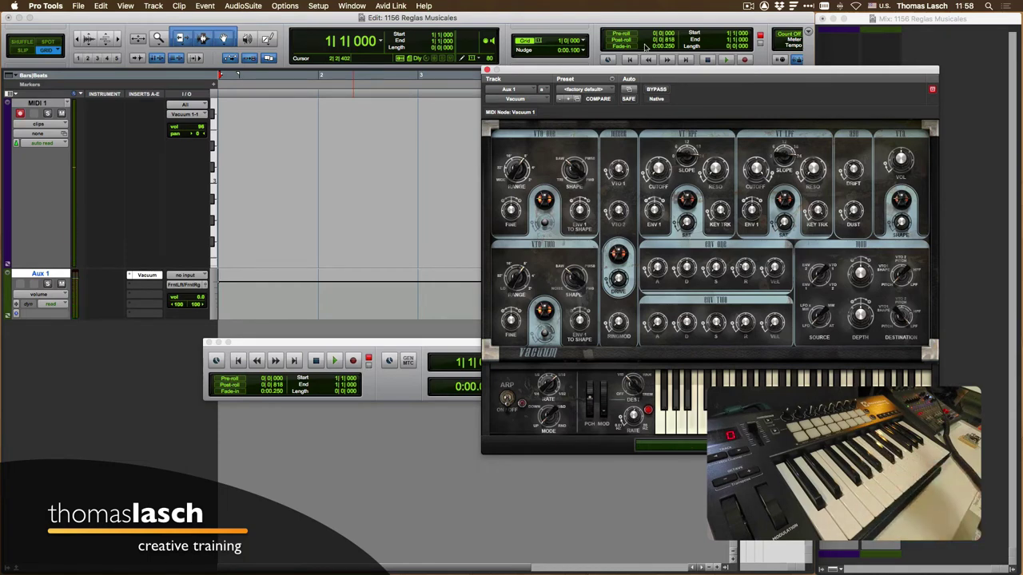
Change the Aux 1 instrument back to DB-33 (stereo) and close the plug-in window.
click(522, 102)
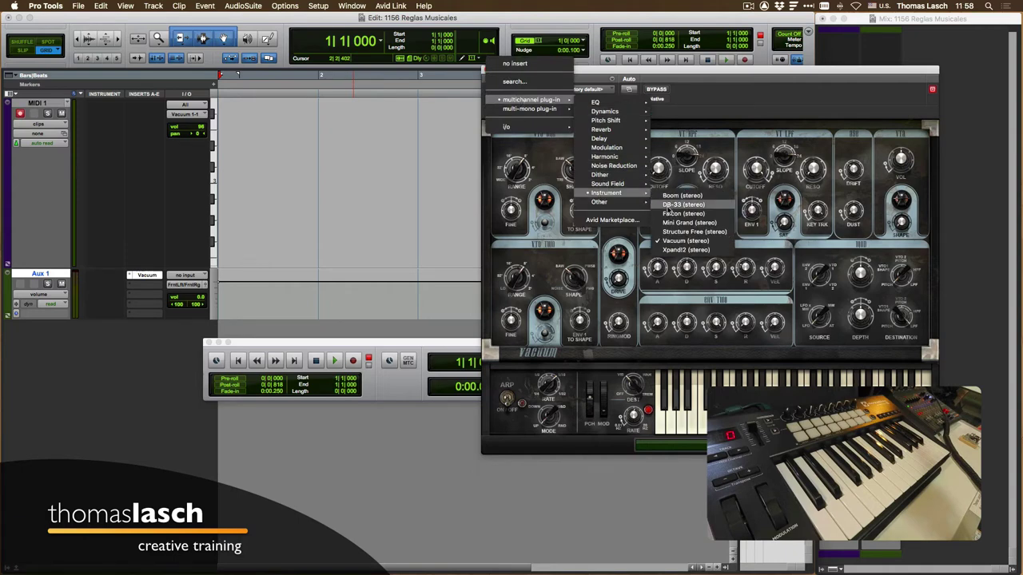
click(669, 207)
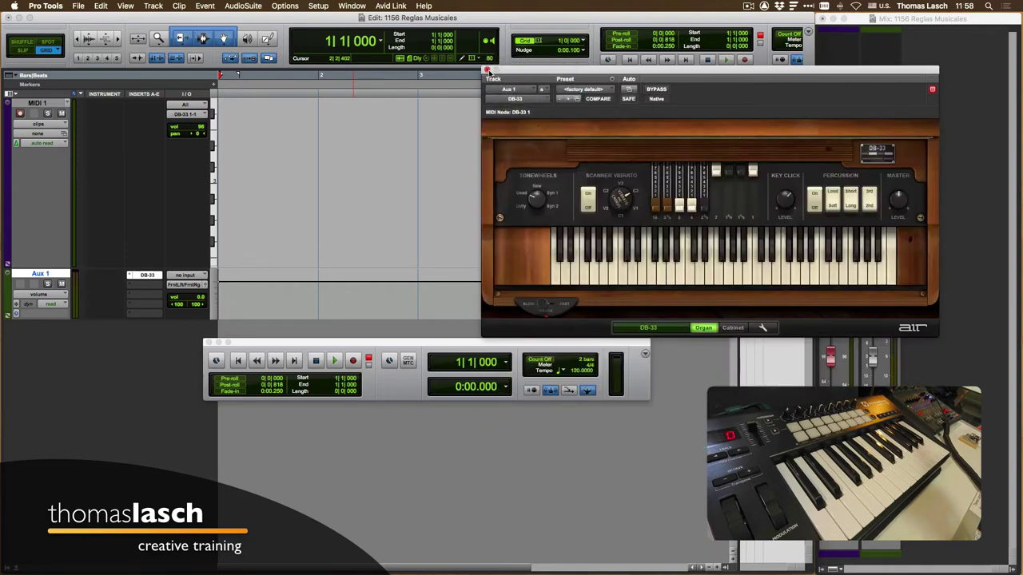
click(487, 70)
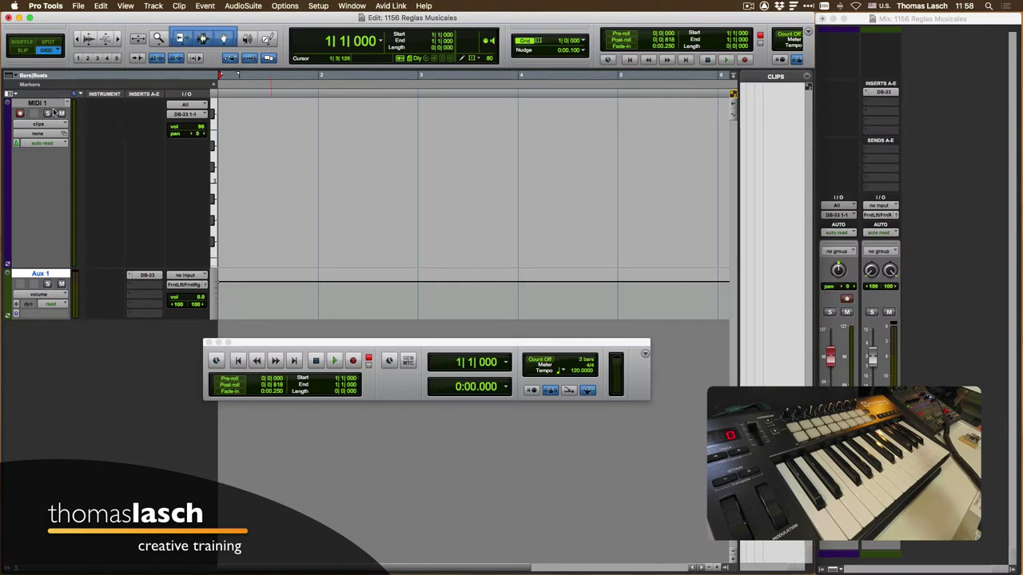
Disarm recording on the MIDI 1 track and hide the Instrument column in the Edit window.
click(20, 113)
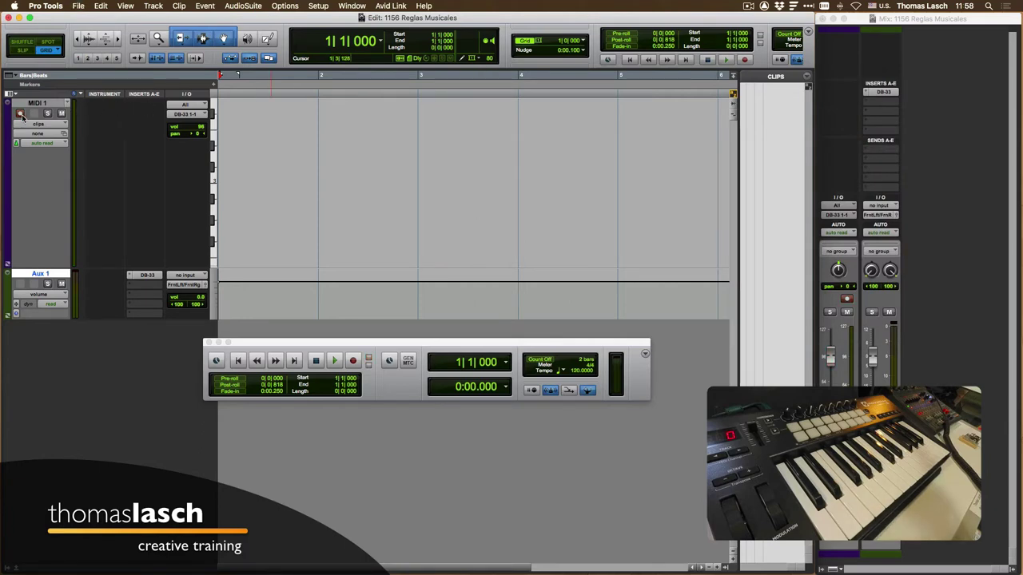
alt+click(110, 96)
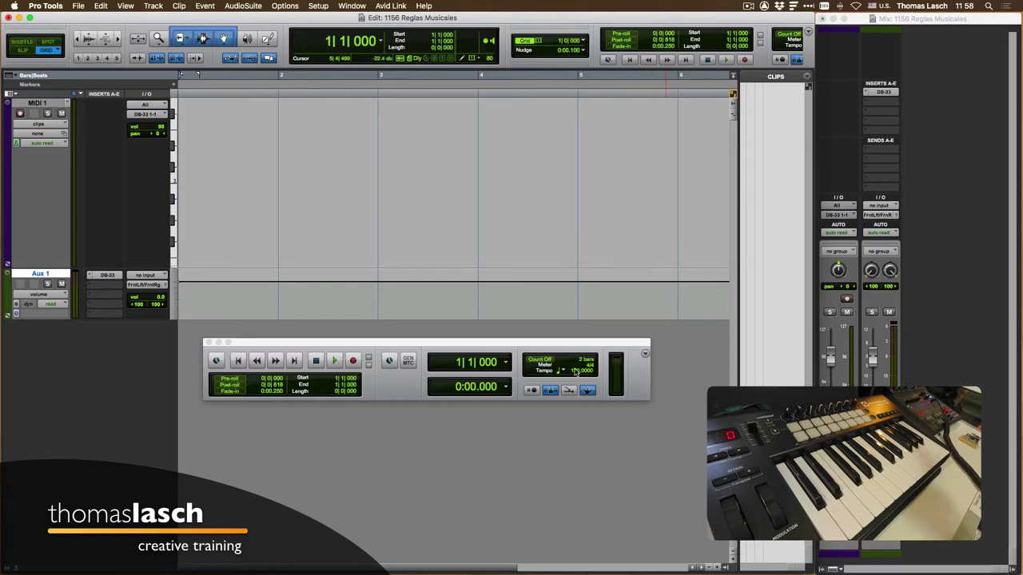
Adjust the session tempo, leaving it at 120 BPM, and reposition the floating Transport window in the Edit window.
mouse_move(575, 371)
mouse_down()
mouse_move(557, 258)
mouse_move(561, 358)
mouse_move(579, 376)
mouse_up()
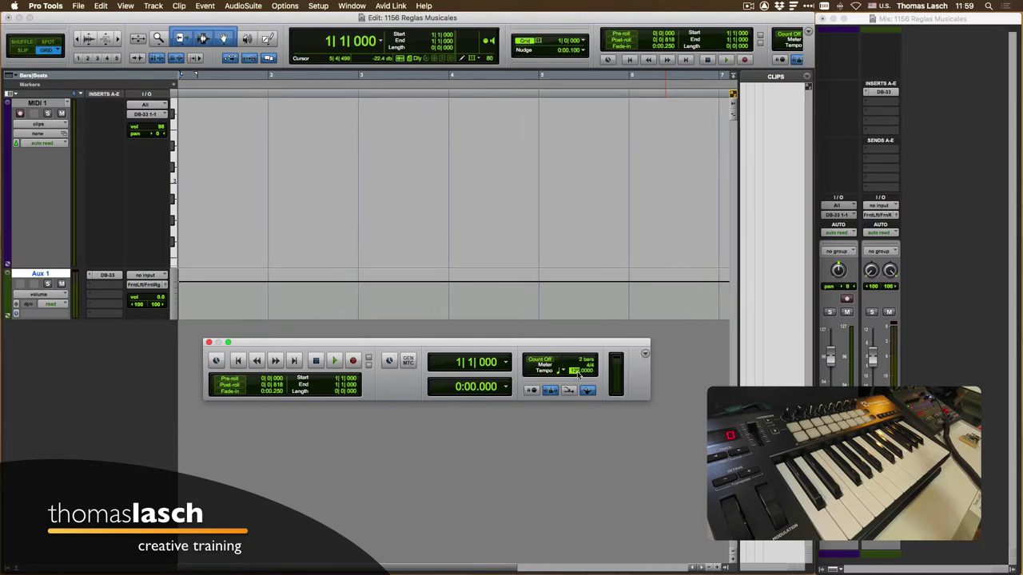
key(Return)
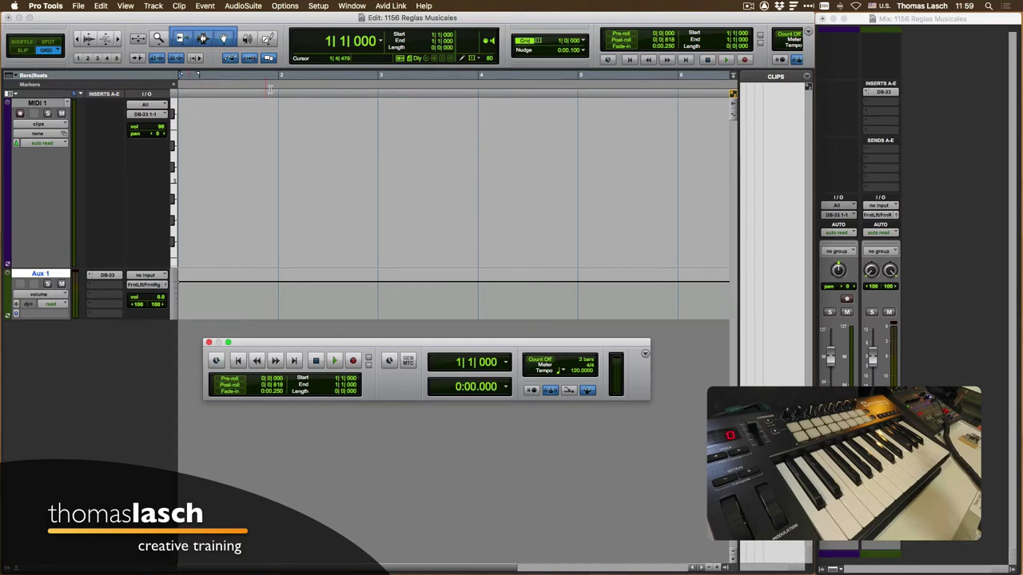
drag(531, 347, 546, 336)
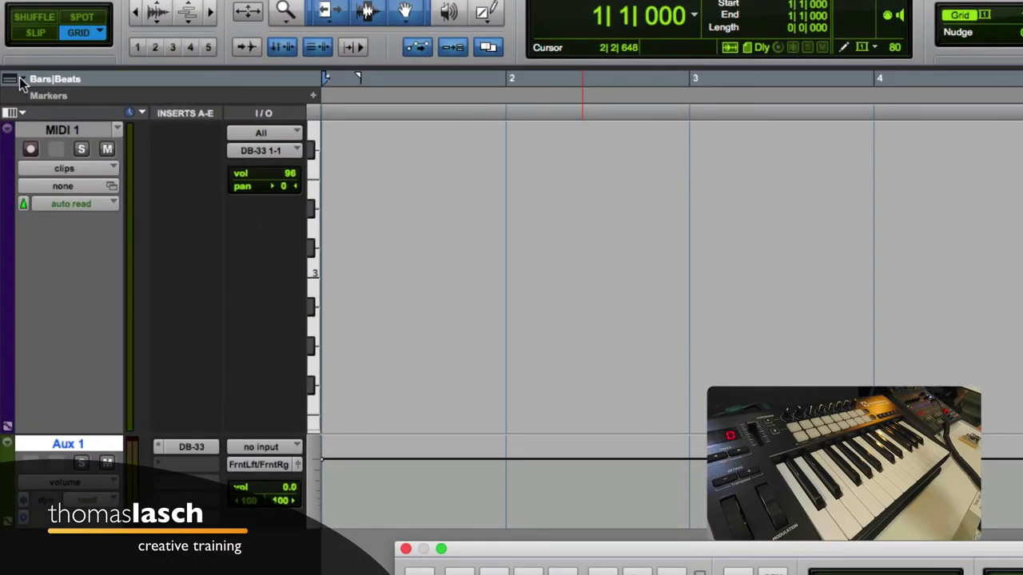
Show the Tempo, Meter, Key and Chords rulers in the Edit window.
click(22, 80)
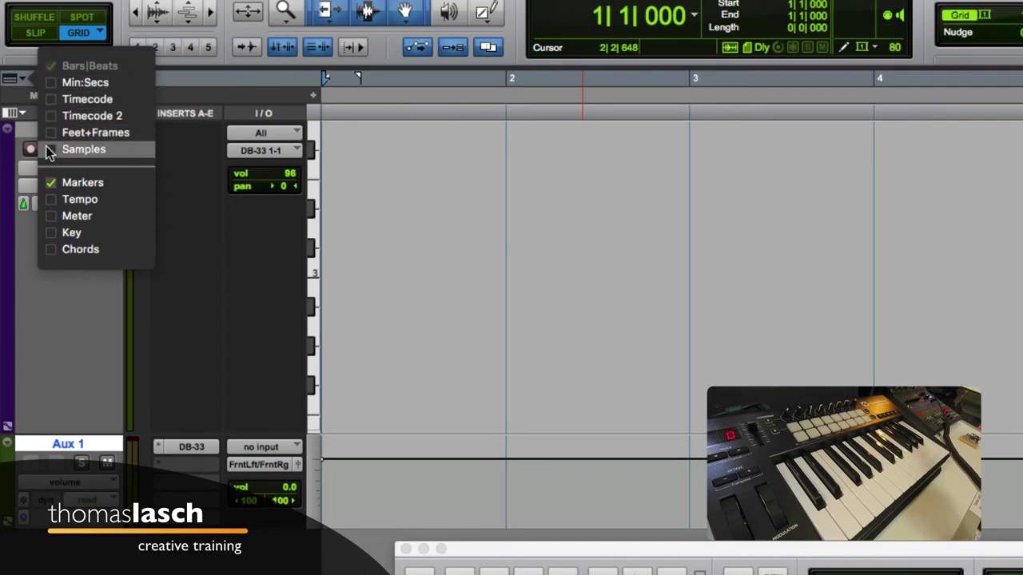
click(51, 202)
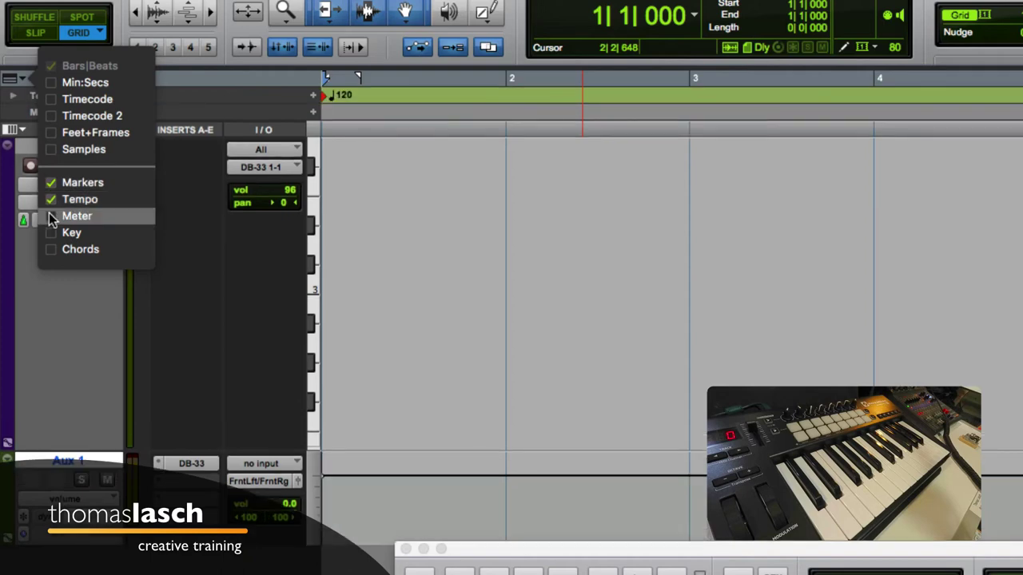
click(50, 216)
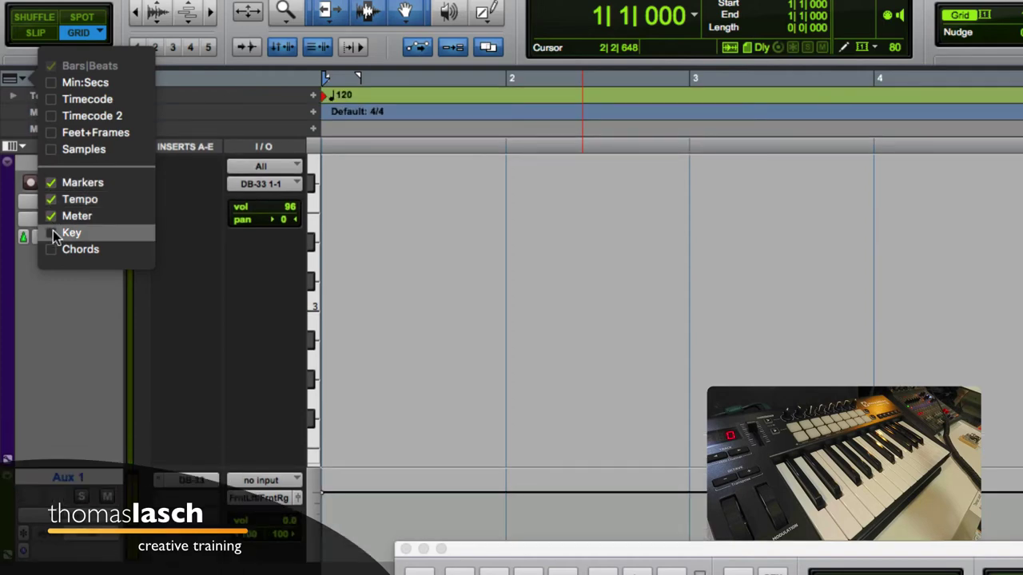
click(53, 233)
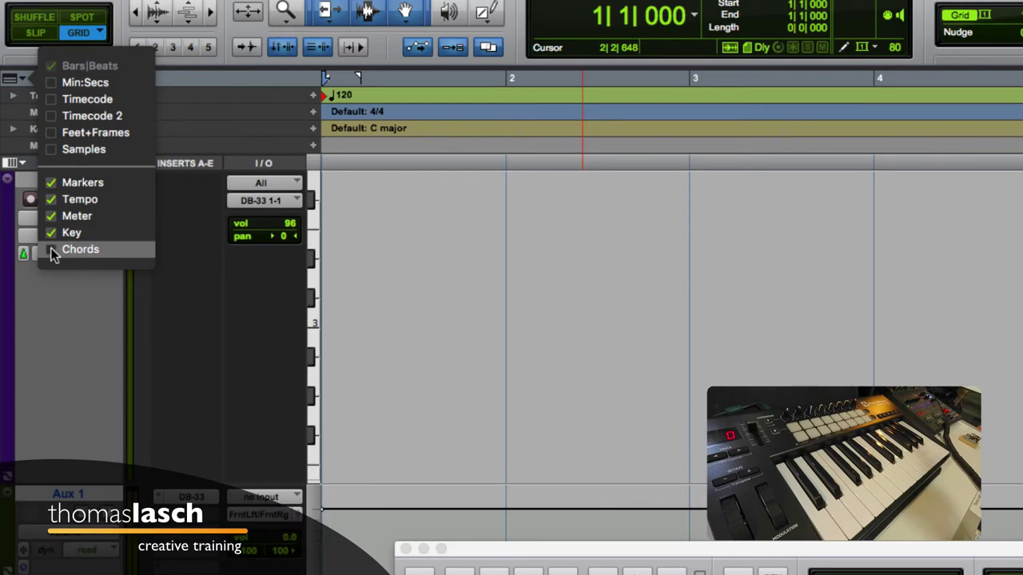
click(53, 251)
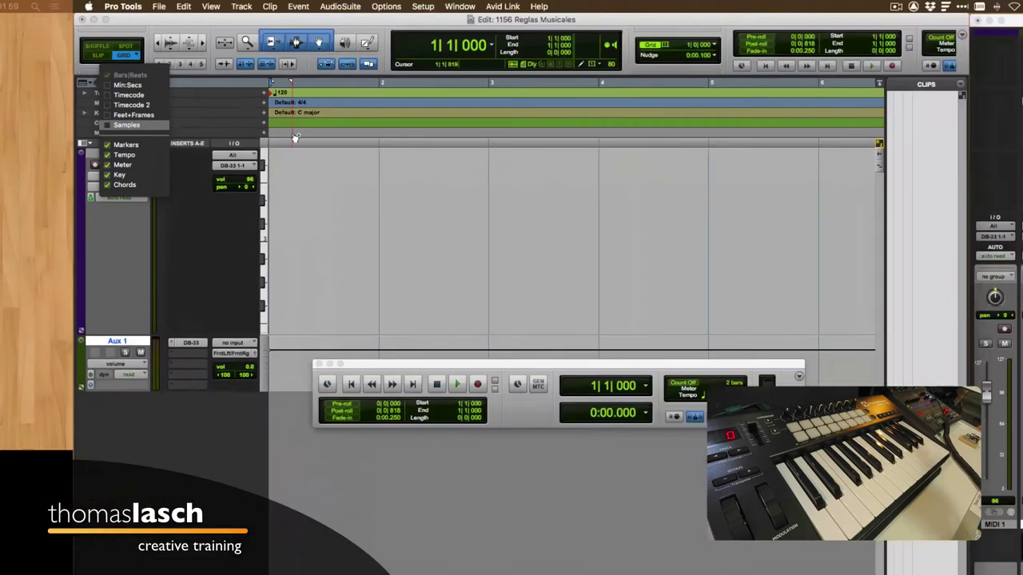
click(308, 132)
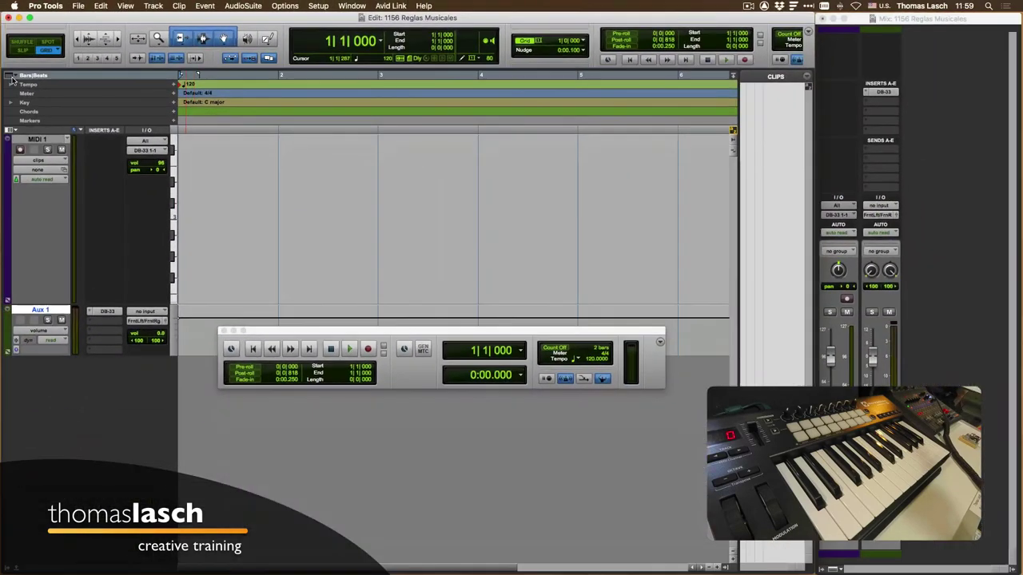
Show the Min:Secs, Timecode, Timecode 2, Feet+Frames and Samples rulers in the Edit window.
click(11, 77)
click(33, 77)
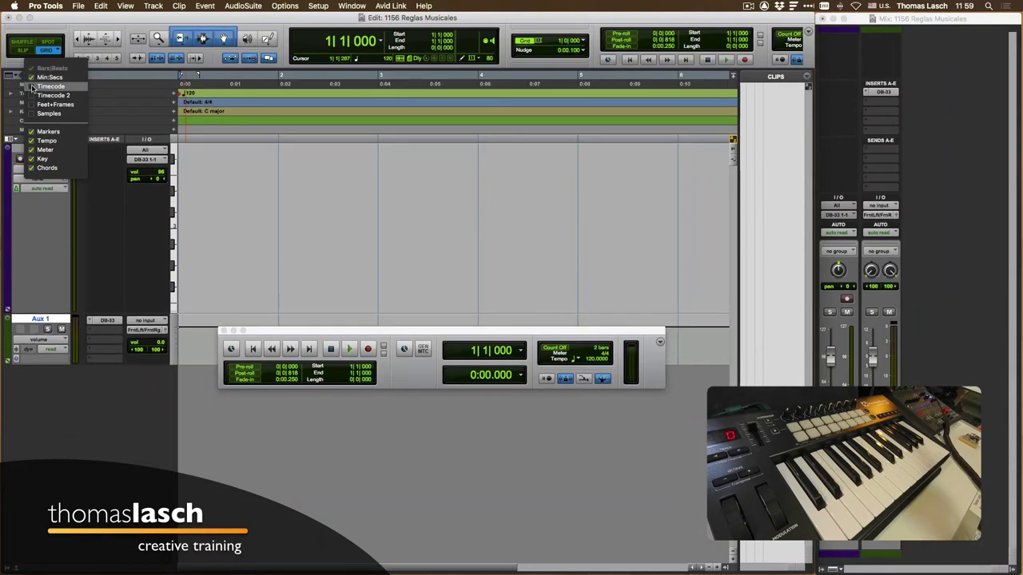
click(33, 86)
click(34, 95)
click(33, 104)
click(32, 114)
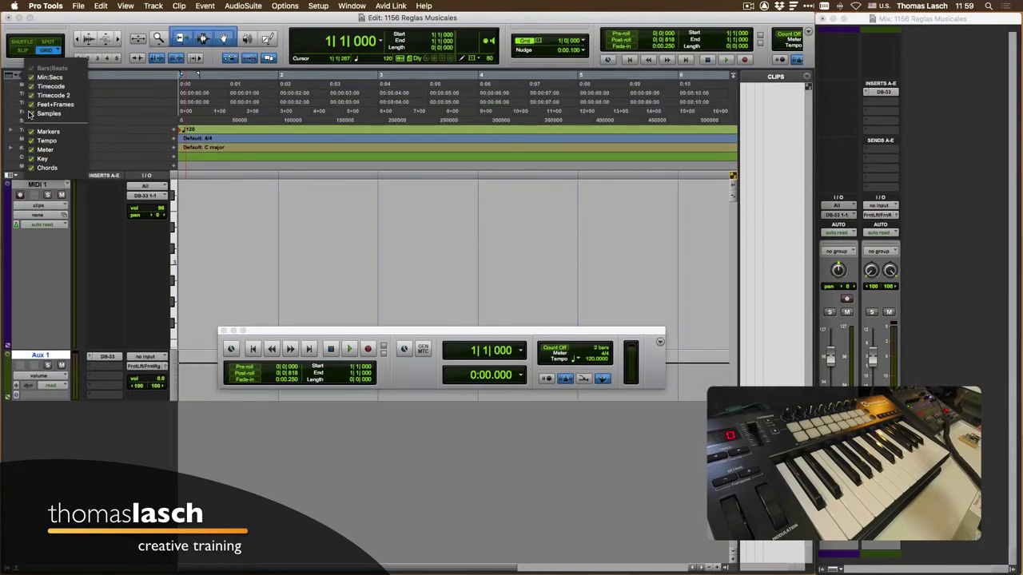
click(291, 177)
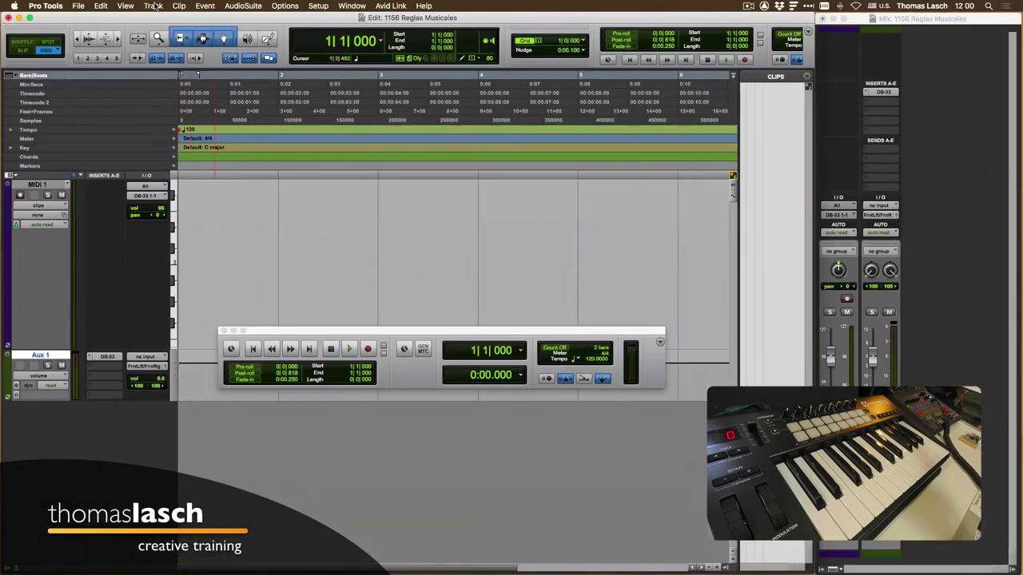
Create a click track and start playback to hear the metronome.
click(153, 6)
click(203, 311)
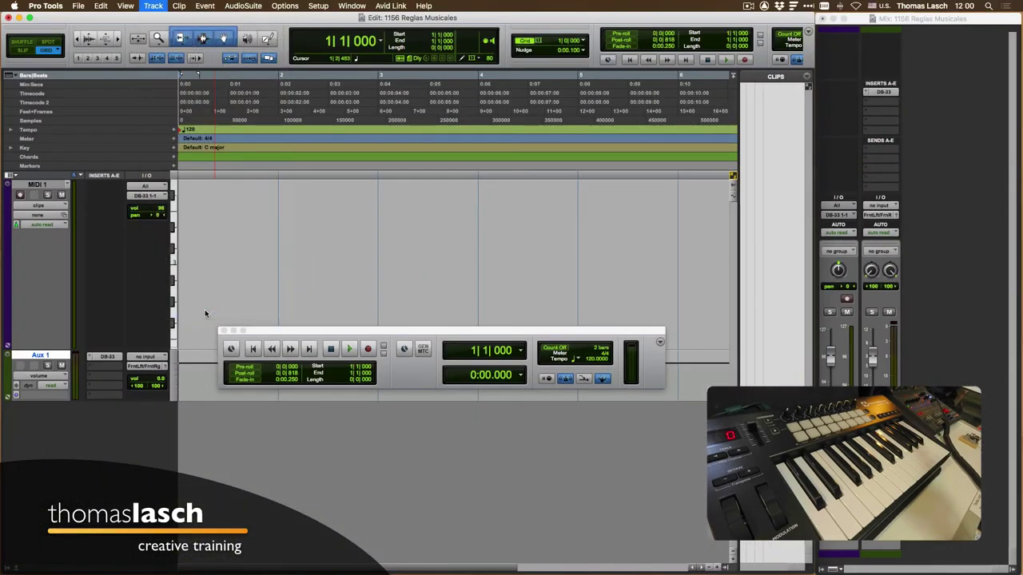
key(space)
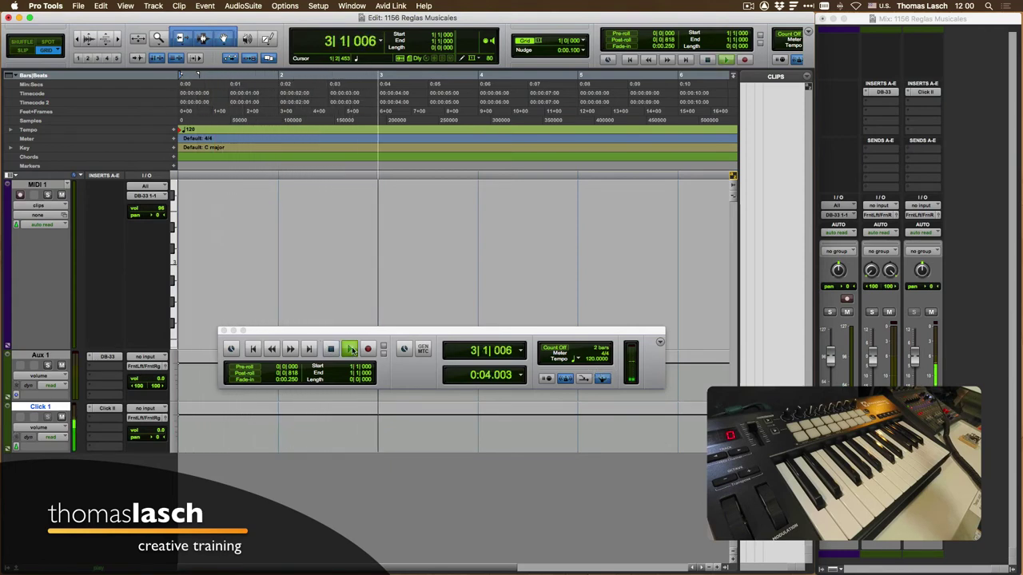
Move the Transport window up, show the Big Counter directly above it, and stop playback.
drag(266, 334, 254, 269)
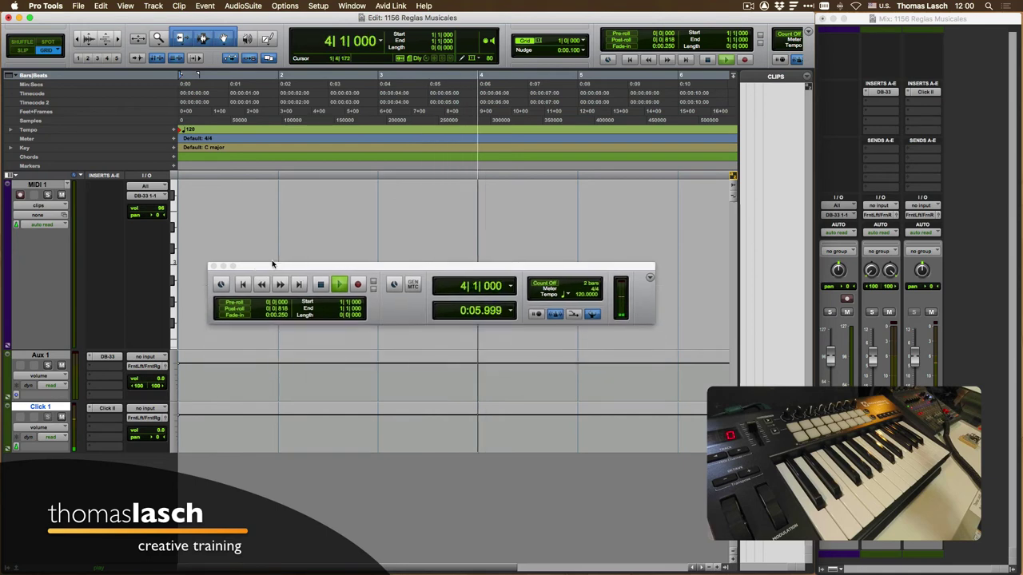
click(351, 5)
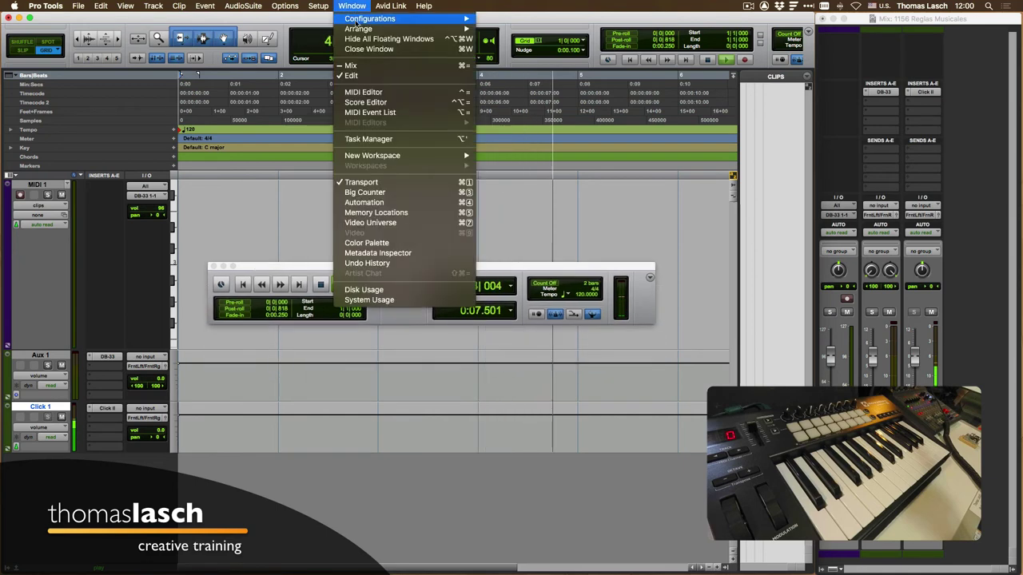
click(371, 192)
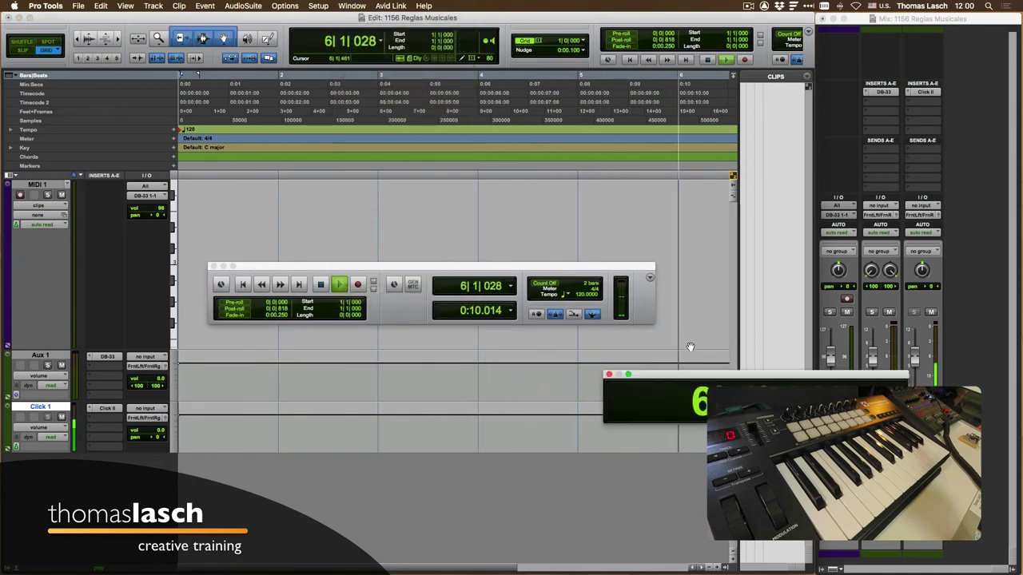
drag(698, 369, 389, 184)
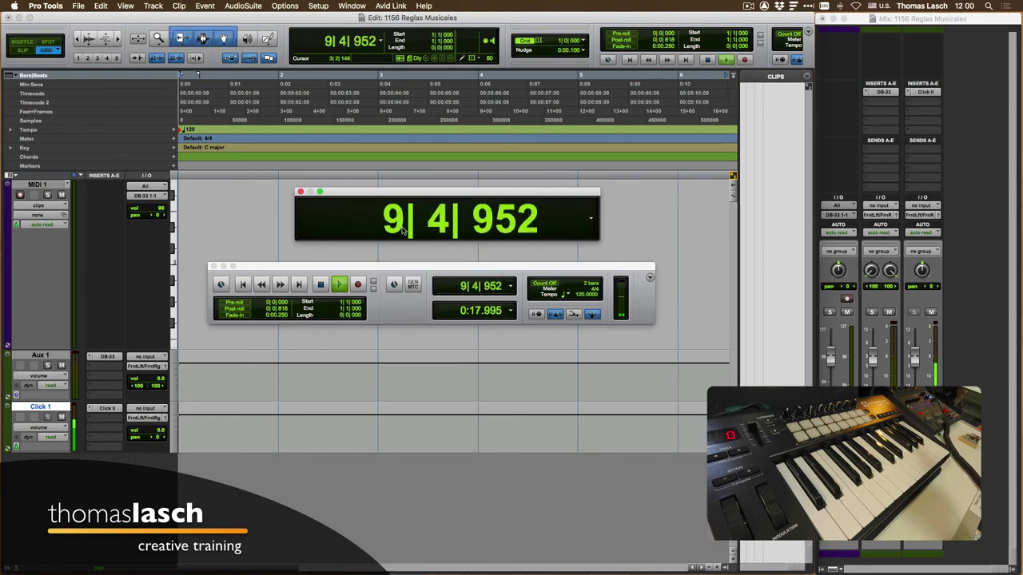
key(space)
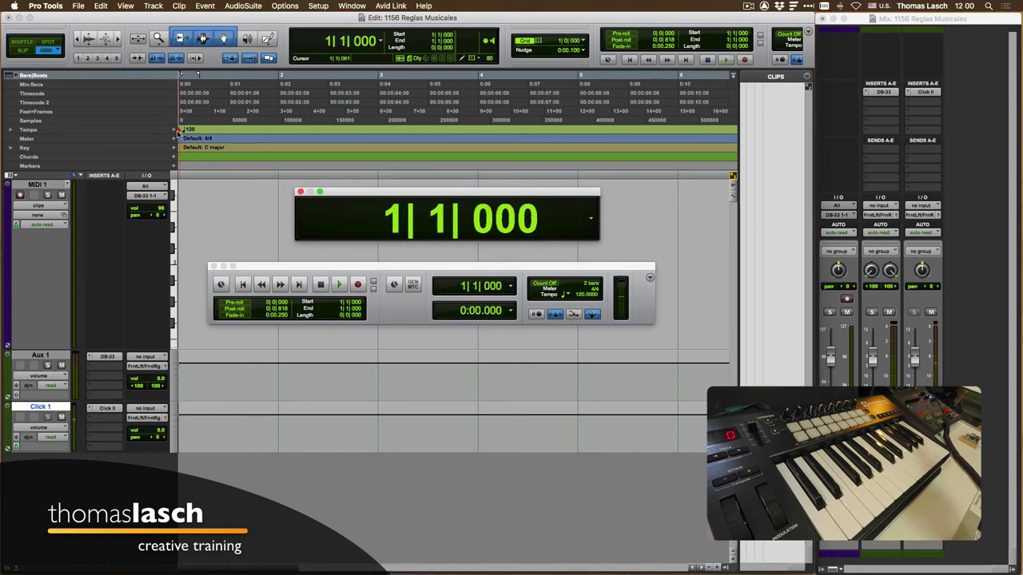
Set the meter to 3/4 at location 1|1|000 and play the session to hear the click in that meter.
click(187, 137)
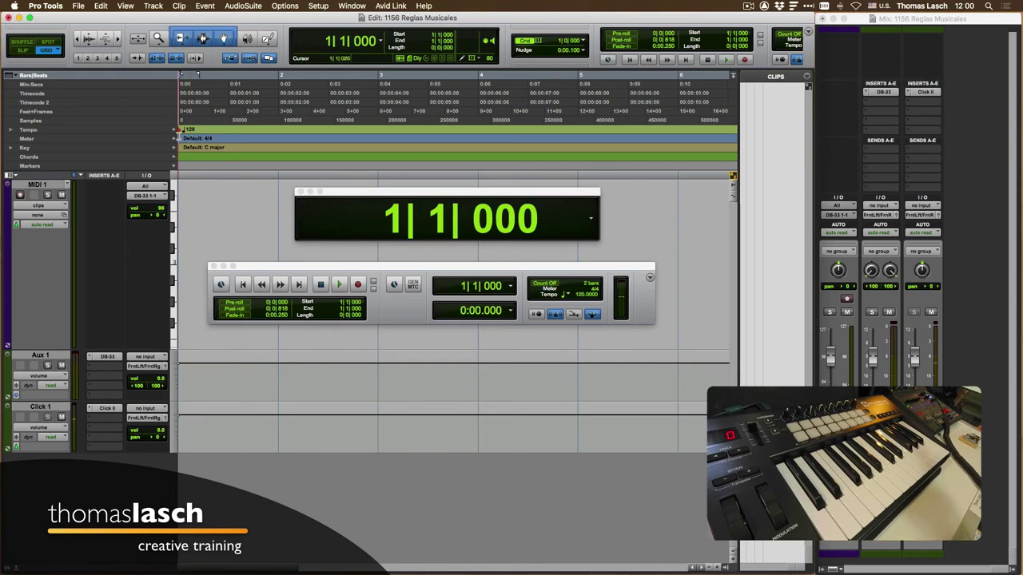
click(175, 139)
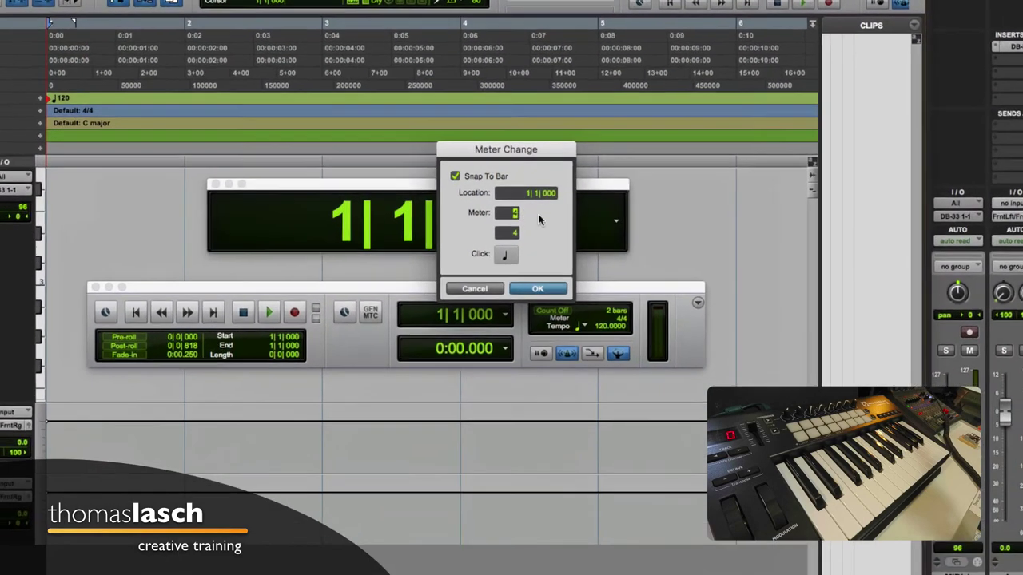
text(3)
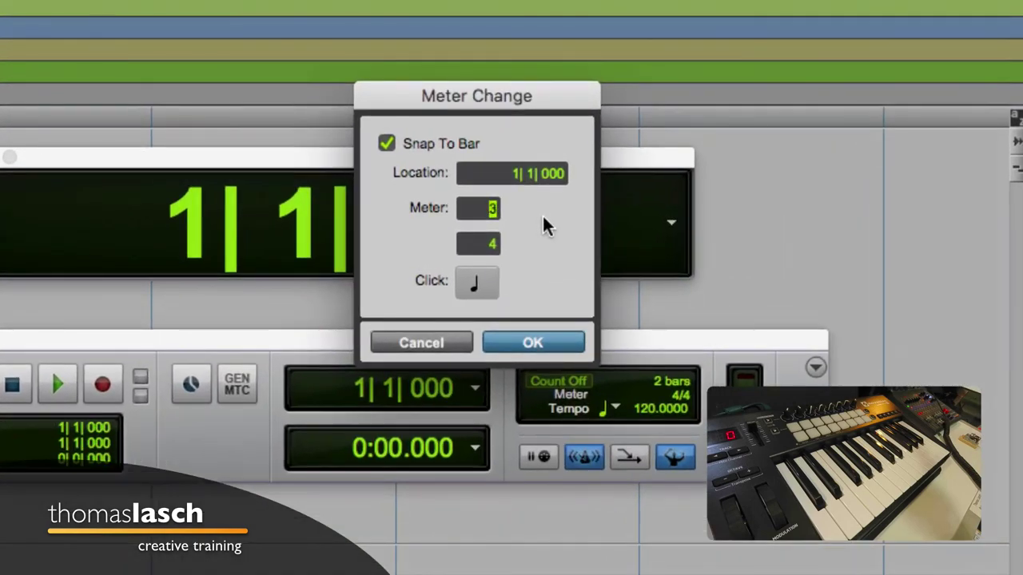
click(533, 344)
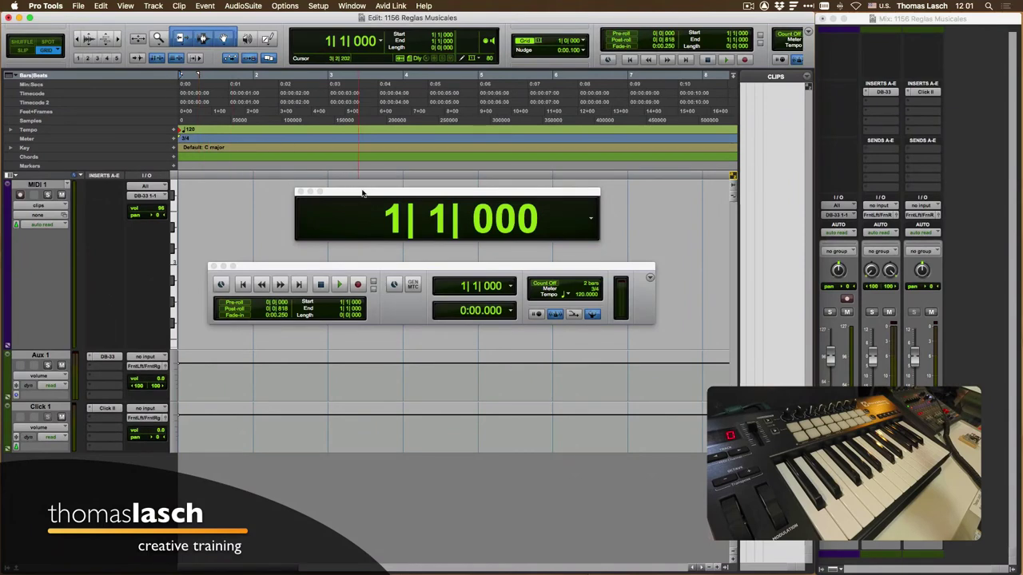
key(space)
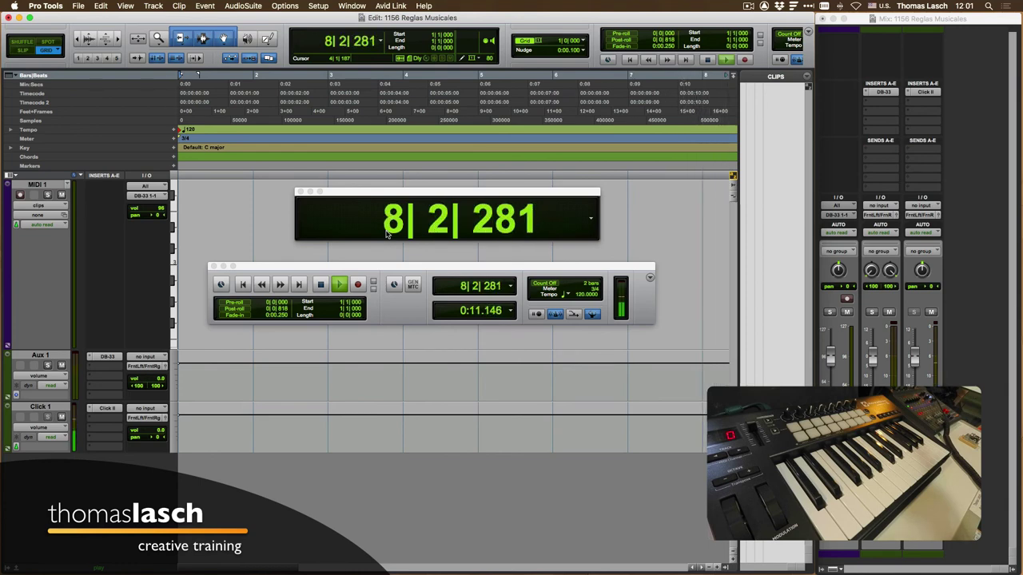
key(space)
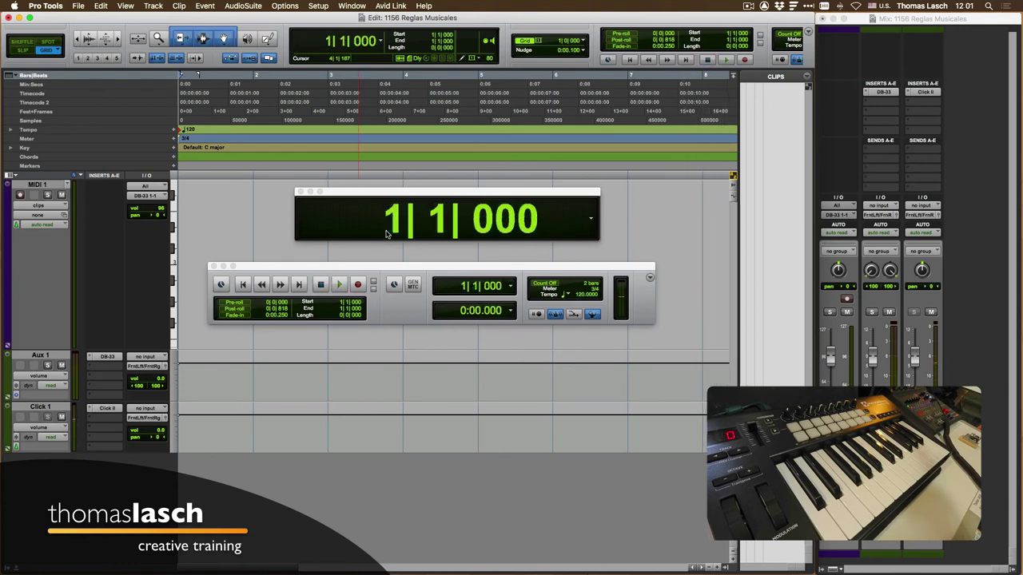
Change the meter at location 1|1|000 to 4/4.
click(174, 138)
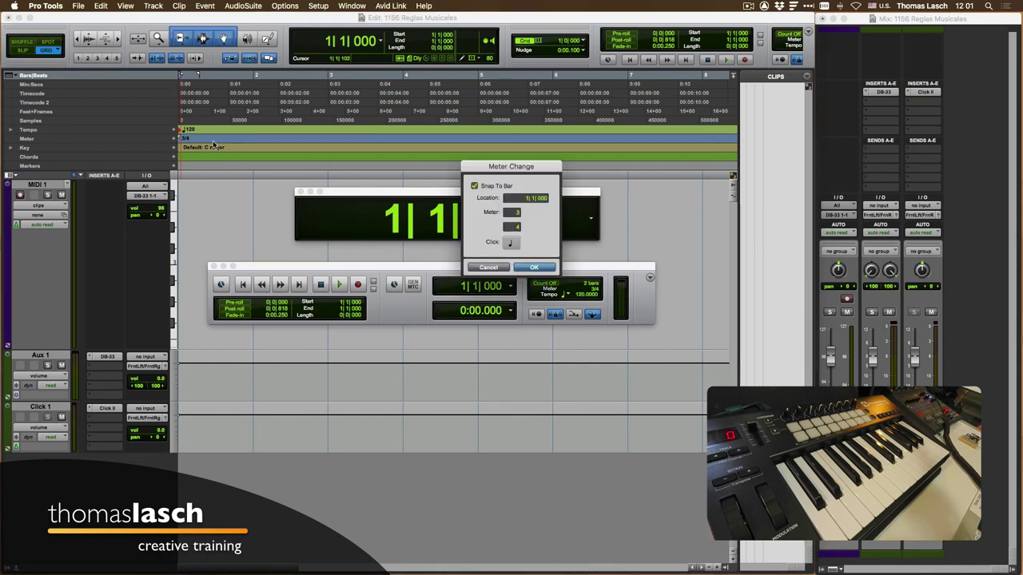
click(517, 213)
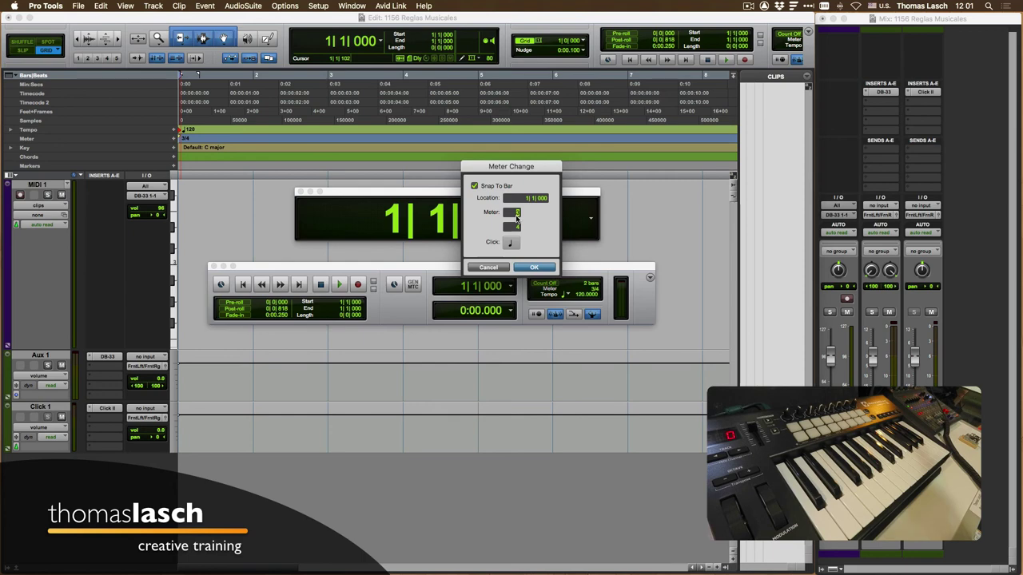
text(4)
click(534, 268)
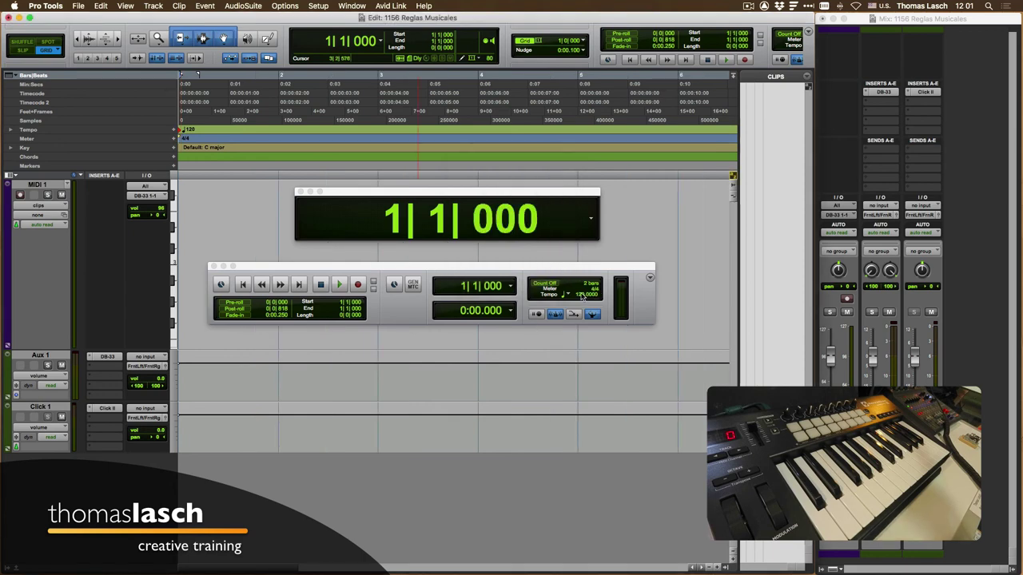
Raise the tempo to 175 BPM, start playback, lower the tempo to 106 BPM while the click plays, and stop.
drag(581, 296, 579, 259)
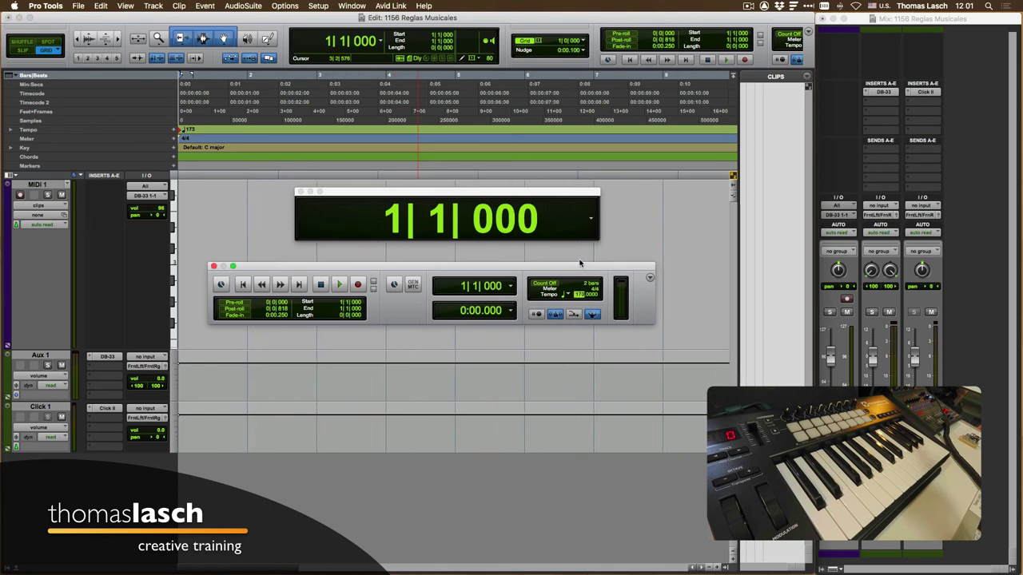
key(space)
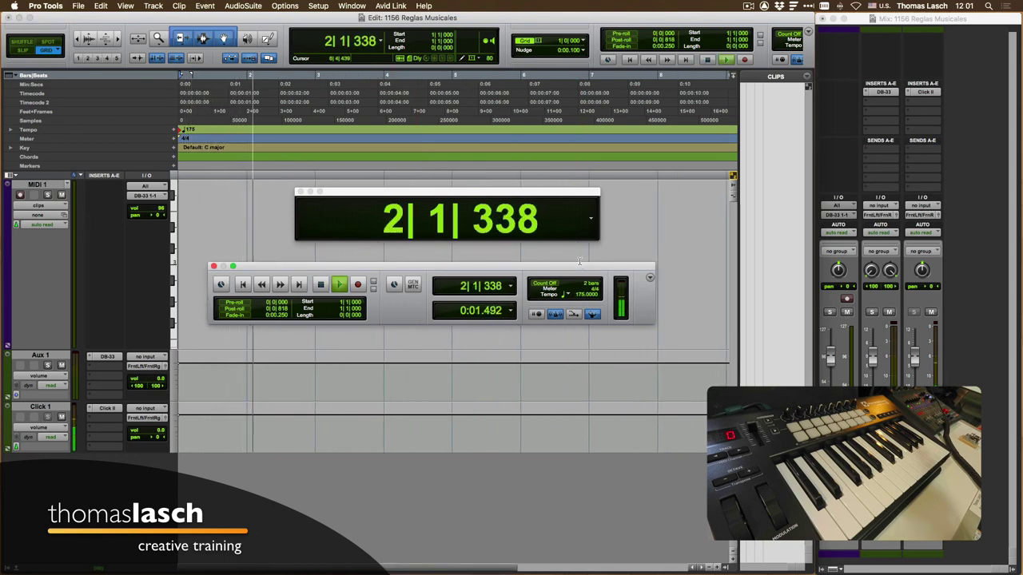
drag(583, 296, 583, 359)
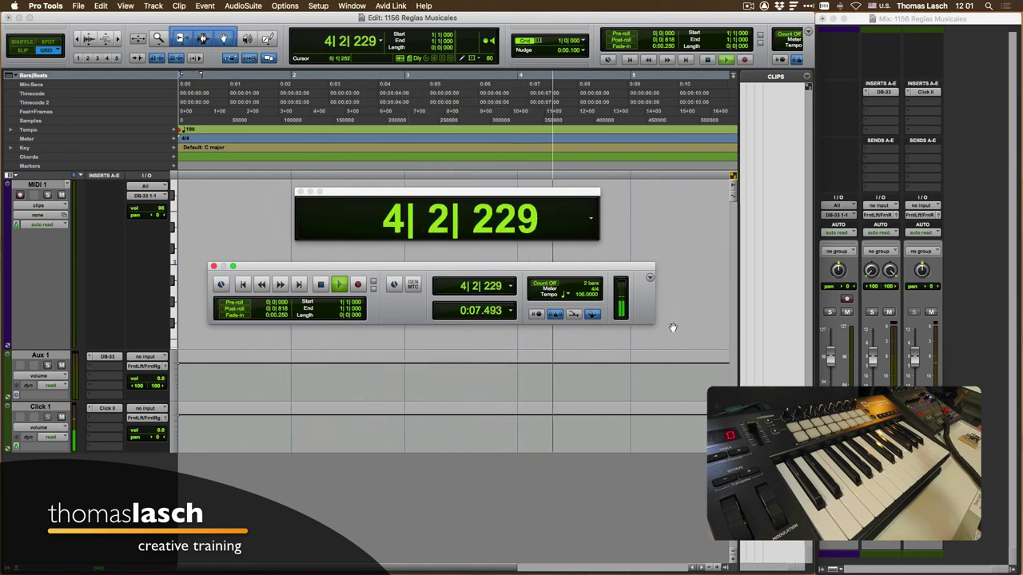
key(space)
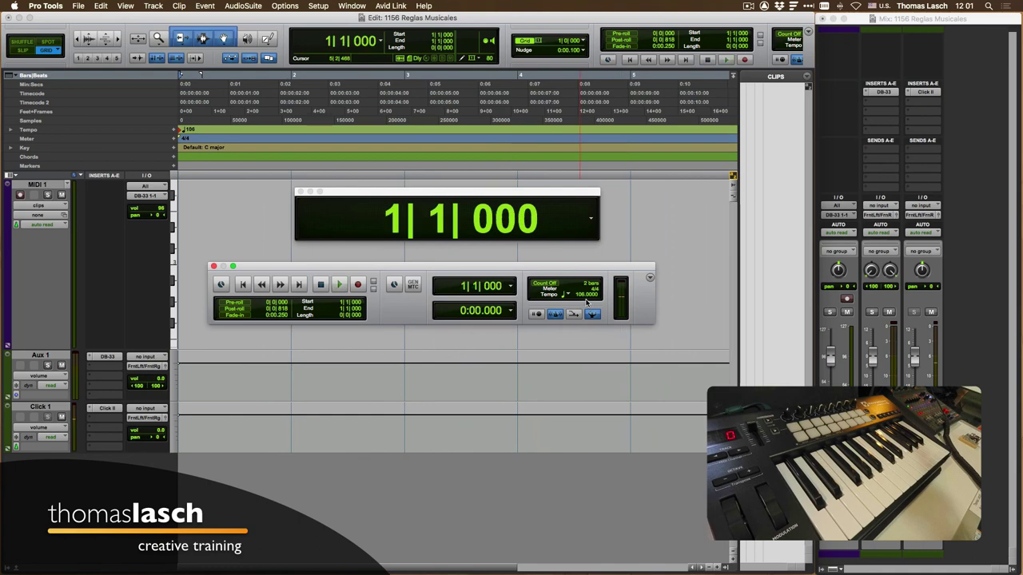